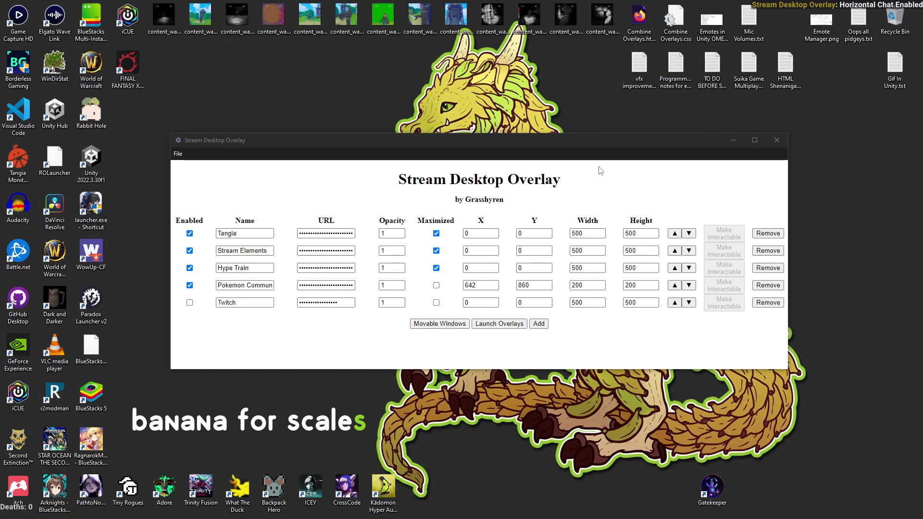
click(542, 139)
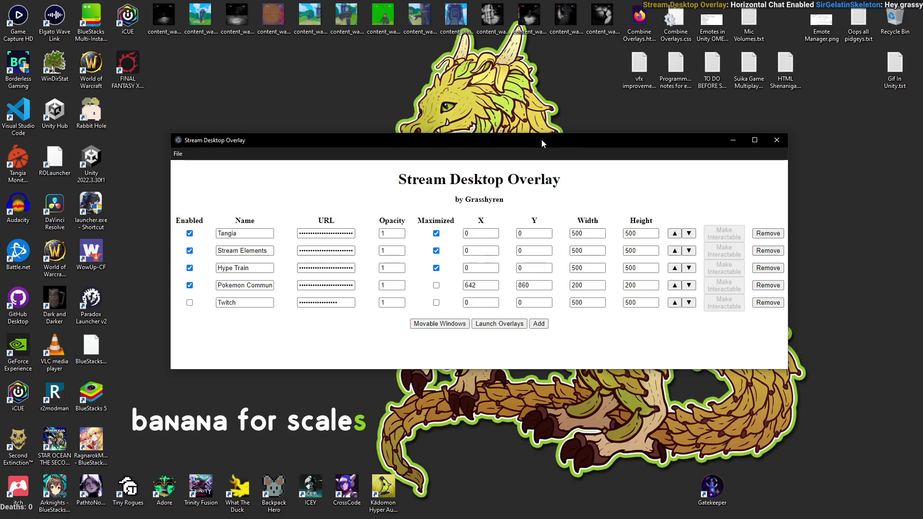
drag(541, 139, 483, 134)
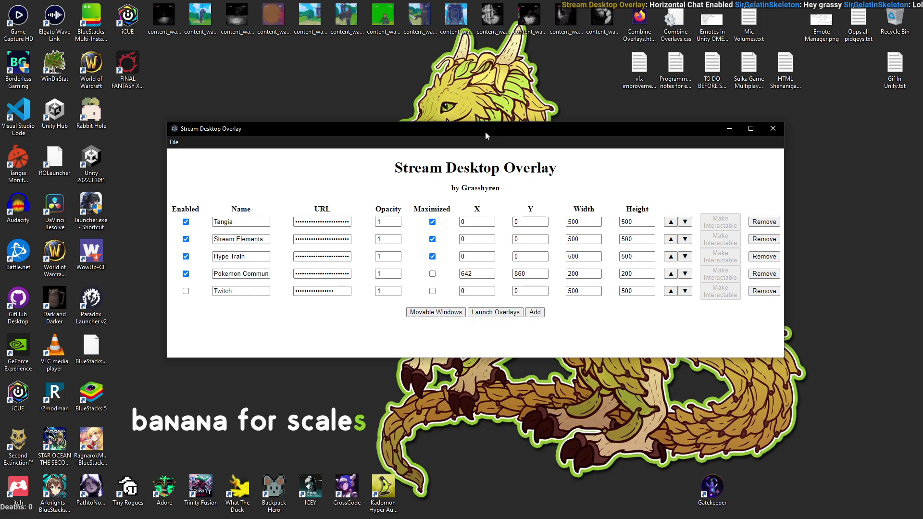
drag(553, 168, 367, 169)
click(453, 163)
drag(394, 170, 609, 175)
click(577, 178)
mouse_move(236, 128)
mouse_down()
mouse_move(258, 124)
mouse_move(241, 123)
mouse_up()
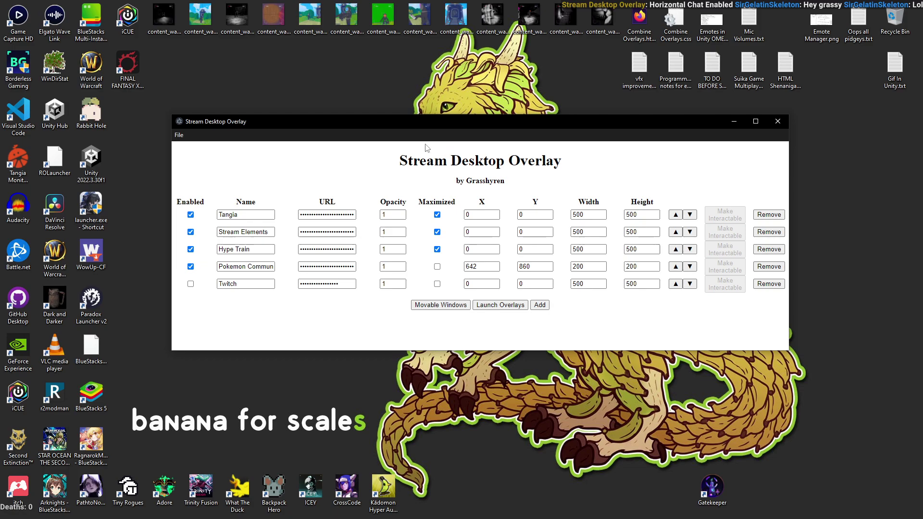
drag(384, 125, 383, 129)
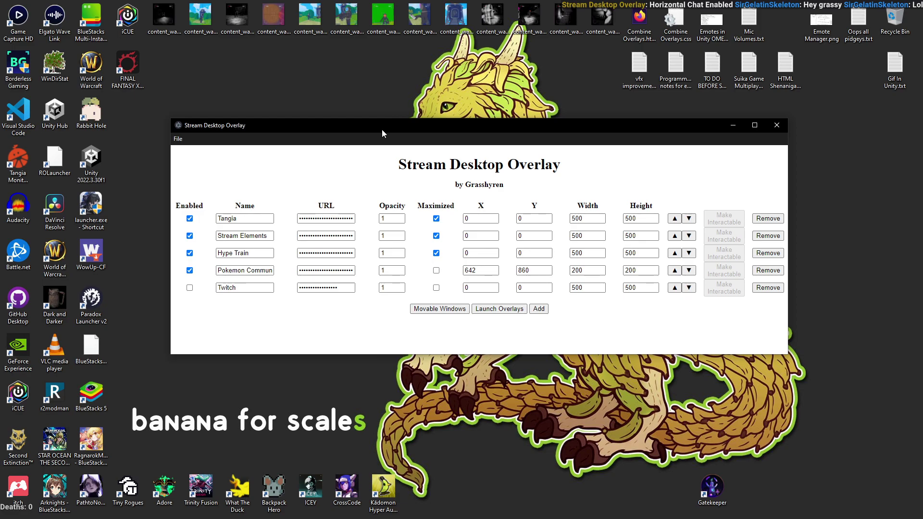
drag(382, 129, 379, 131)
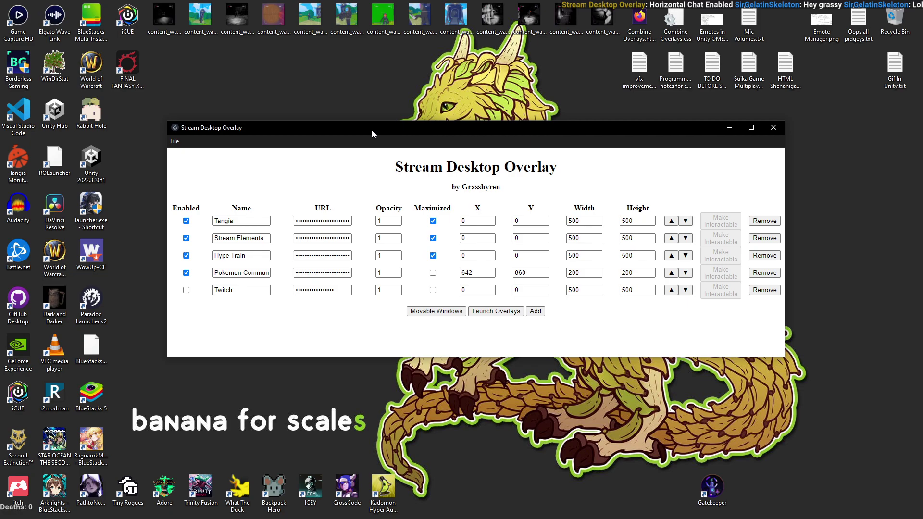
drag(379, 131, 379, 126)
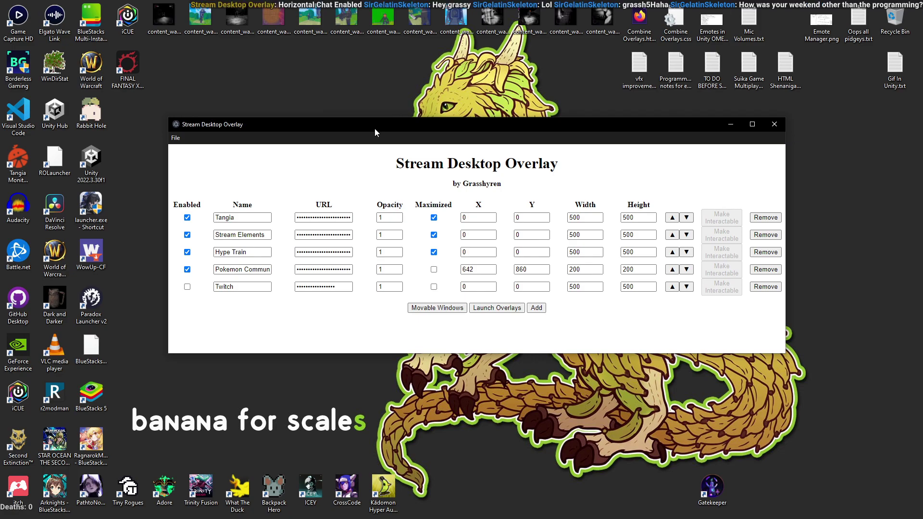
drag(395, 124, 361, 126)
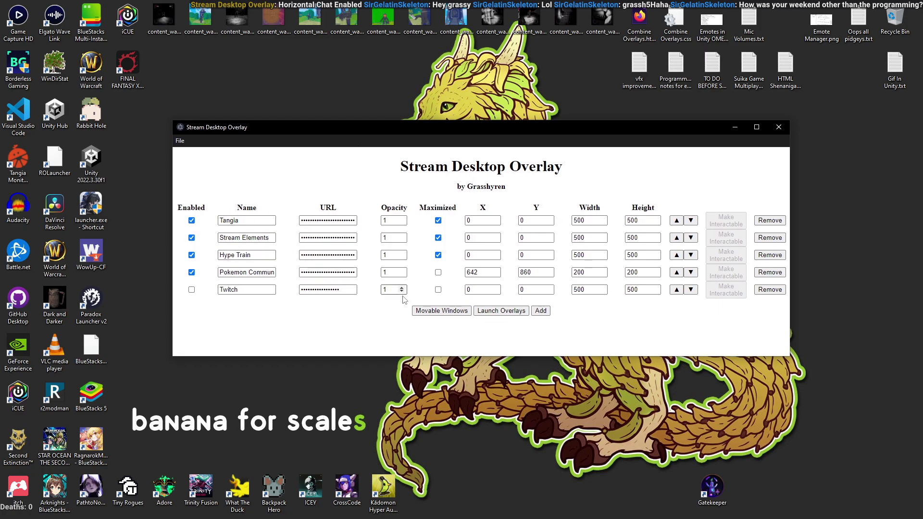
- Disable the Tangia, Stream Elements, Hype Train and Pokemon Commun overlays, and enable only the Twitch overlay
click(191, 220)
click(192, 238)
click(192, 255)
click(191, 272)
click(192, 290)
click(192, 289)
click(192, 289)
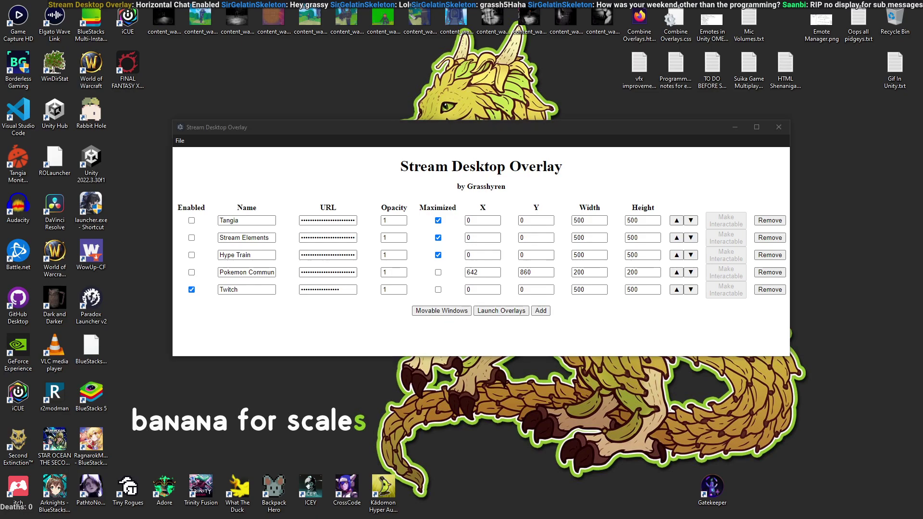
click(769, 262)
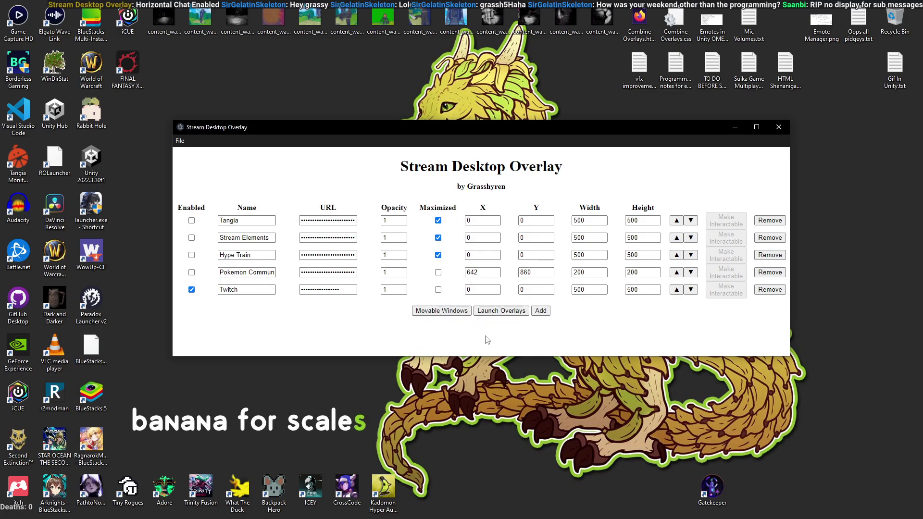
- Launch the overlays and make the Twitch overlay interactable
click(501, 310)
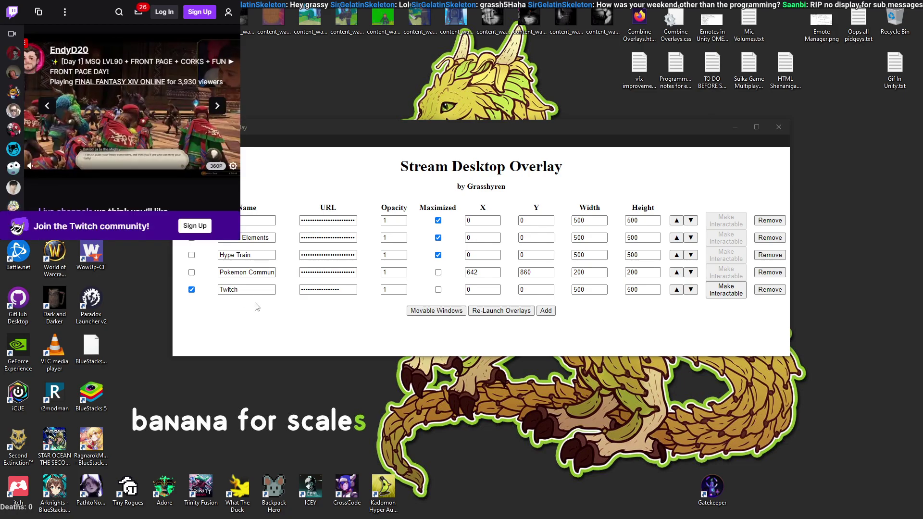
click(174, 242)
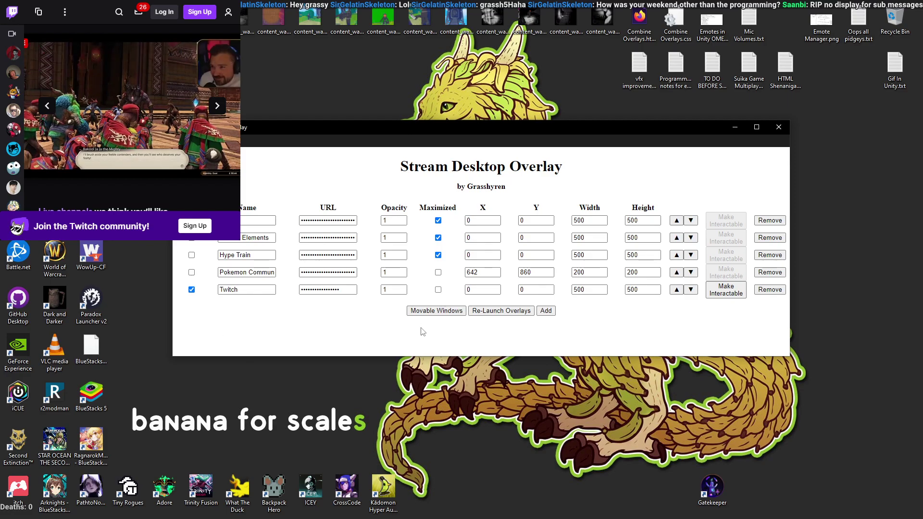
click(726, 289)
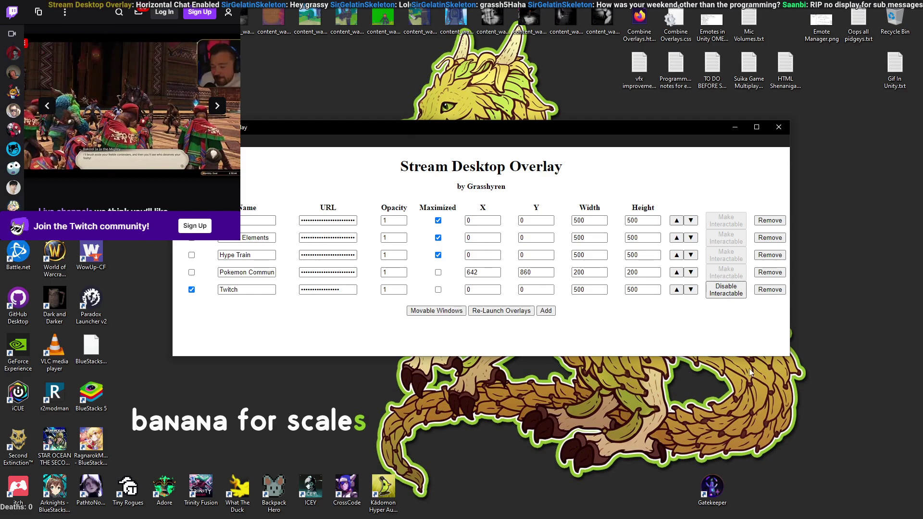
mouse_move(169, 147)
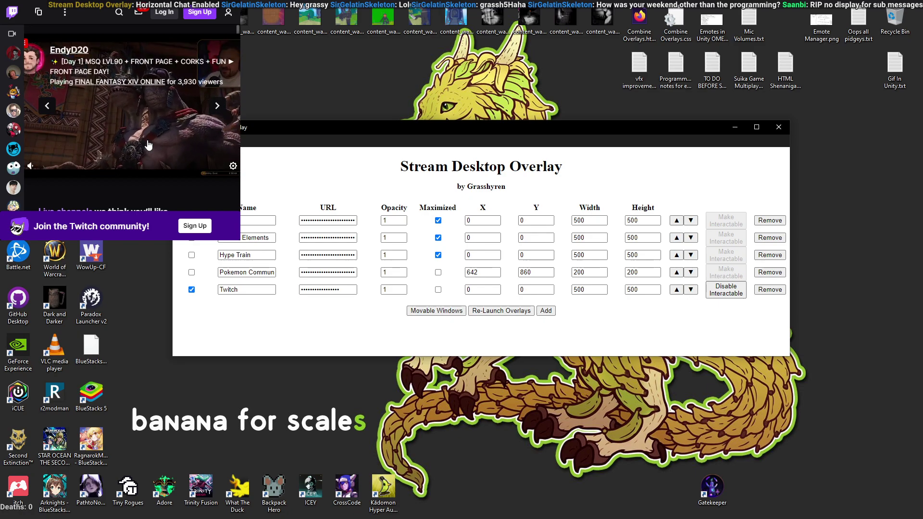
- Re-launch the overlays and make the Twitch overlay interactable just long enough to toggle its video player's sound
click(495, 313)
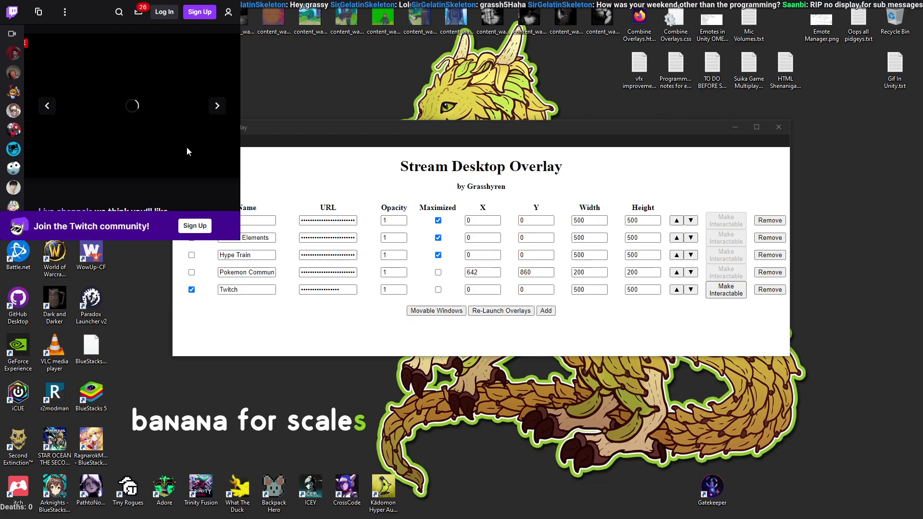
click(726, 290)
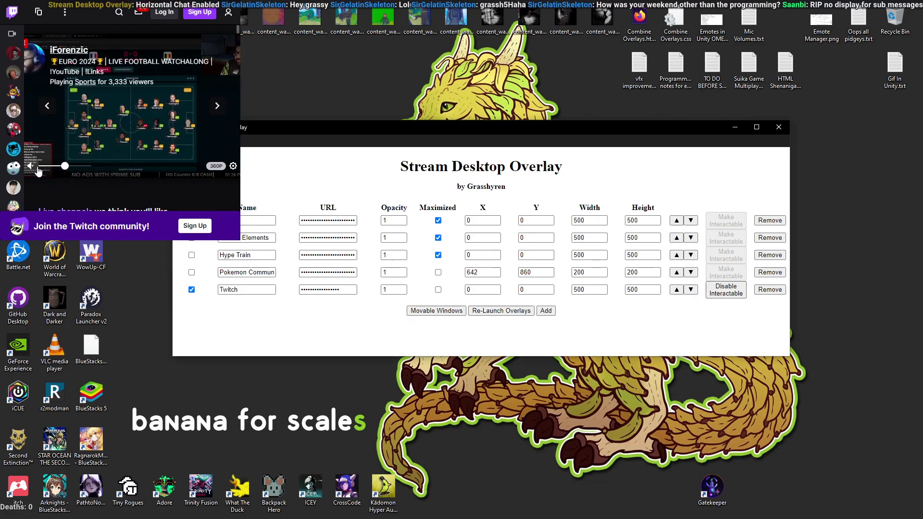
click(38, 169)
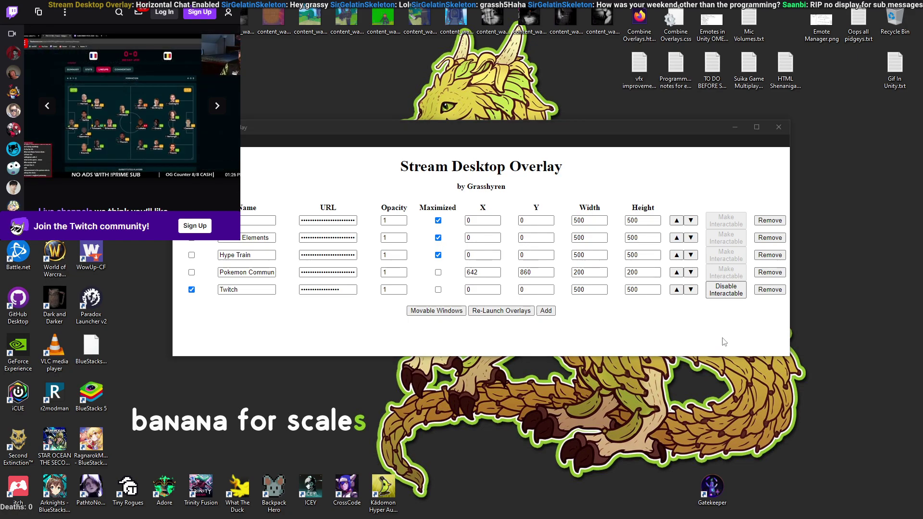
click(724, 296)
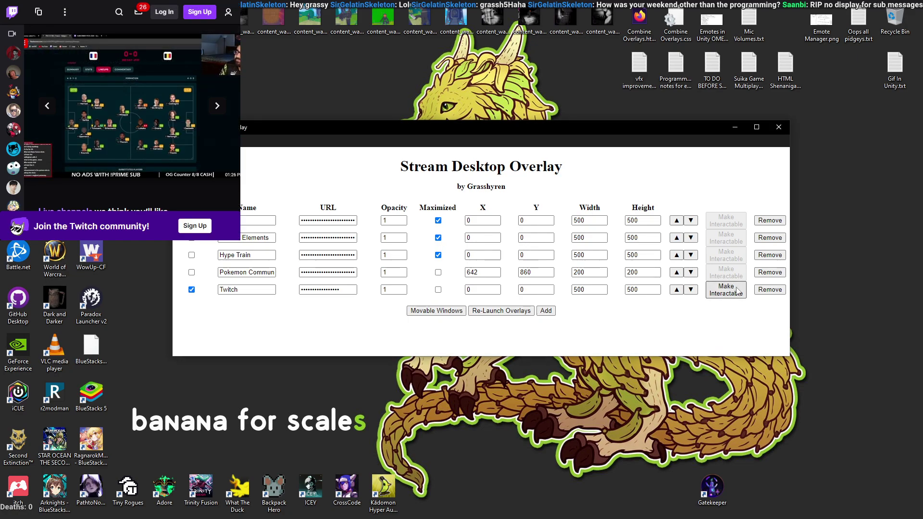
- Switch the overlays to movable windows, move the Twitch window to about X 148, Y 154, and save the window positions
click(434, 312)
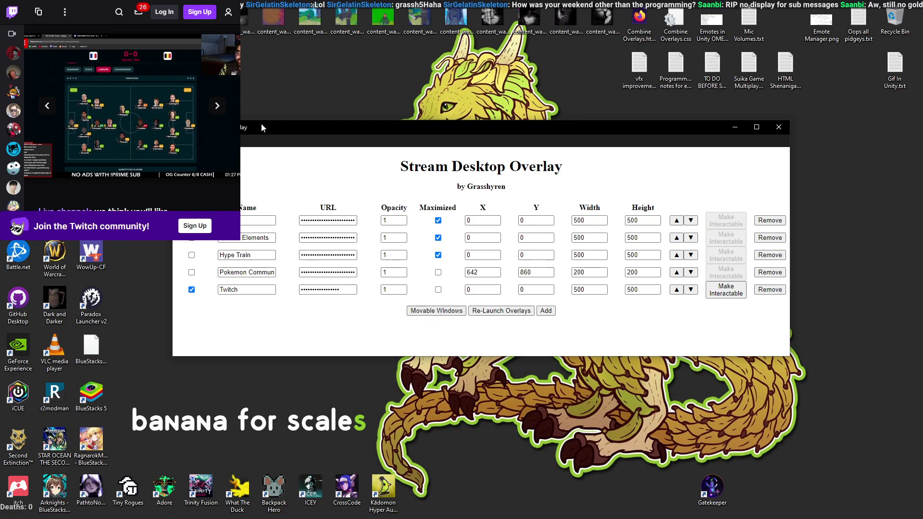
click(436, 310)
drag(87, 4, 153, 81)
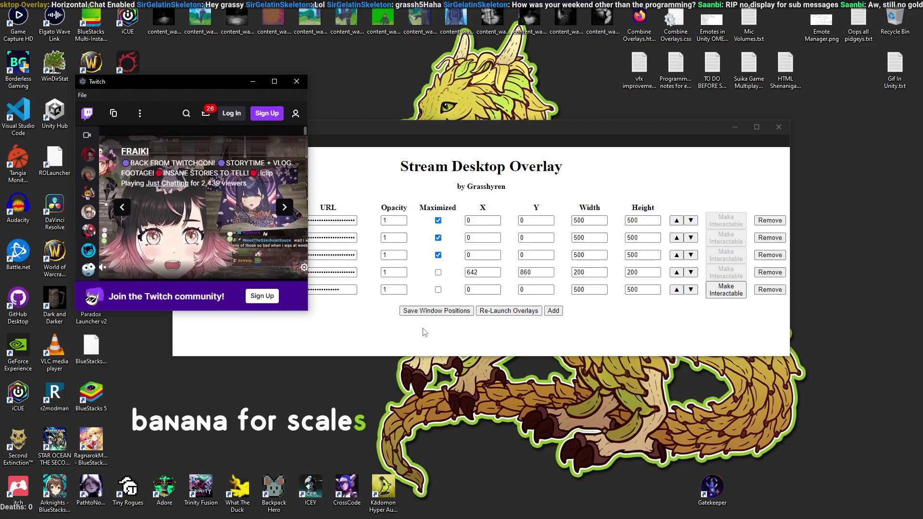
click(430, 311)
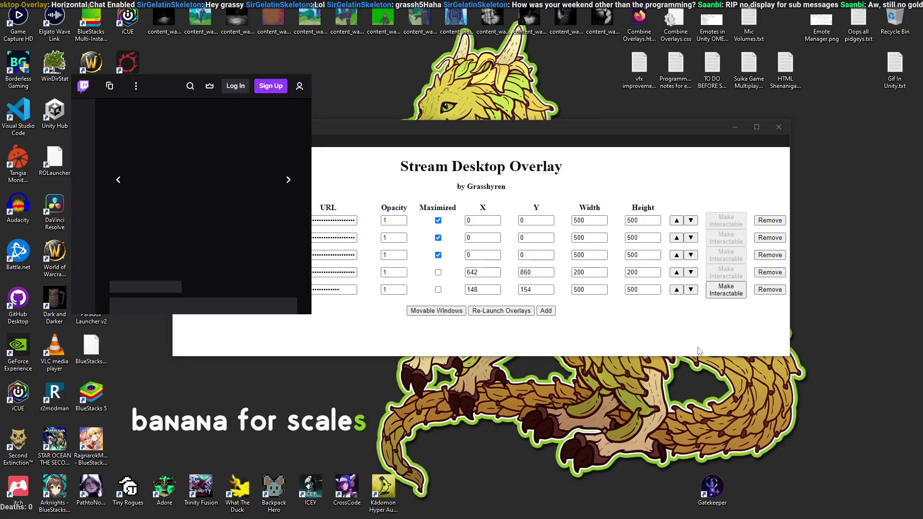
- Make the Twitch overlay interactable, browse down its page to the League of Legends category, and disable interaction again
click(726, 290)
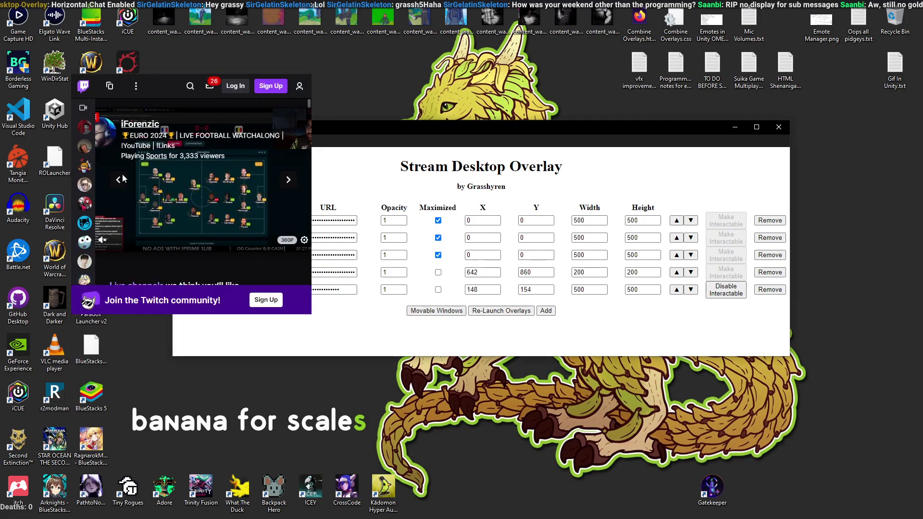
scroll(192, 202, down, 15)
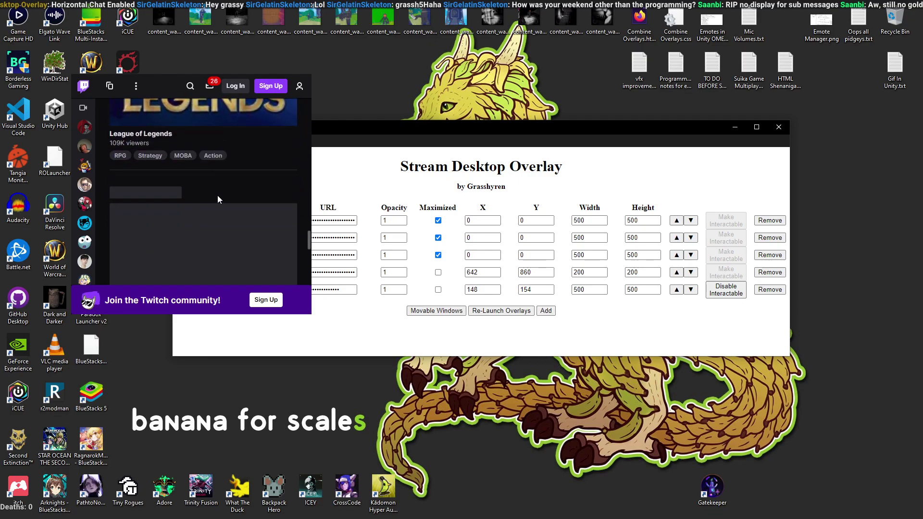
scroll(211, 185, up, 2)
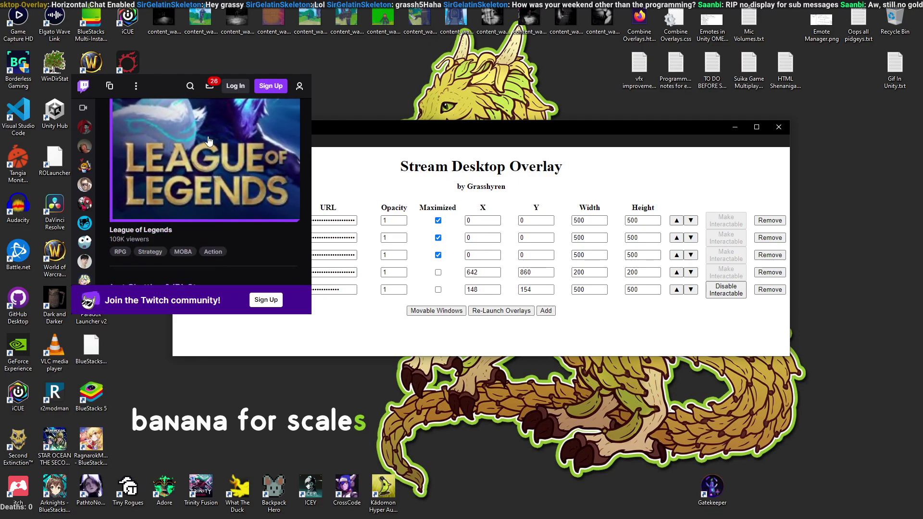
scroll(205, 144, up, 1)
click(726, 290)
- Set the Twitch overlay's opacity to .5 and re-launch the overlays
double_click(398, 288)
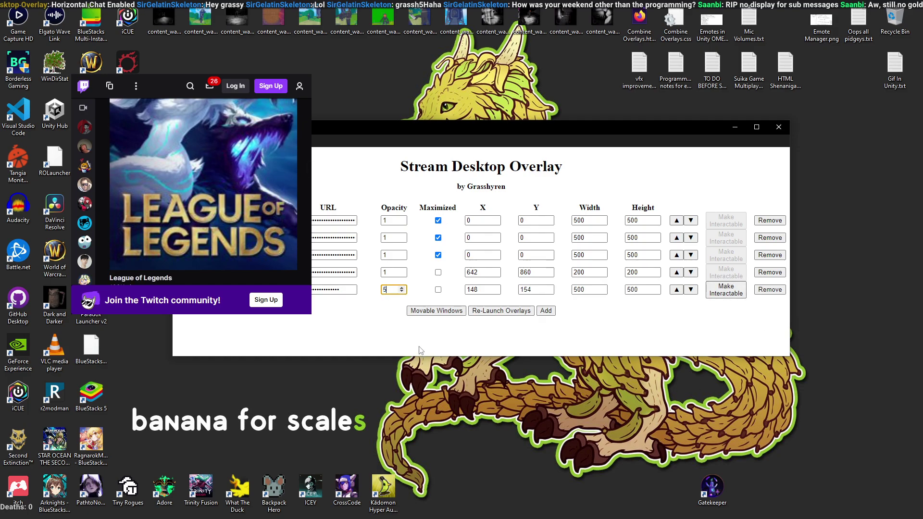
key(BackSpace)
key(BackSpace)
click(503, 314)
click(499, 311)
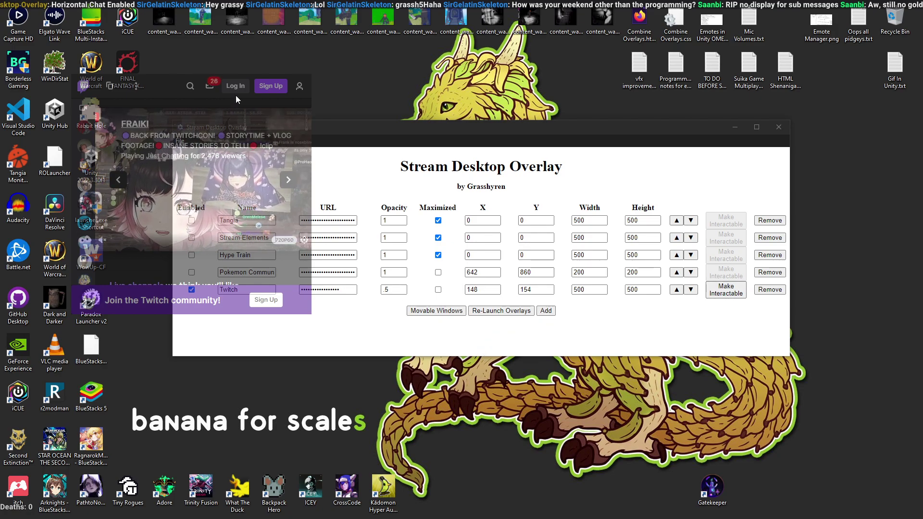
- Set the Twitch overlay's opacity back to 1 and re-launch the overlays
double_click(386, 290)
text(1)
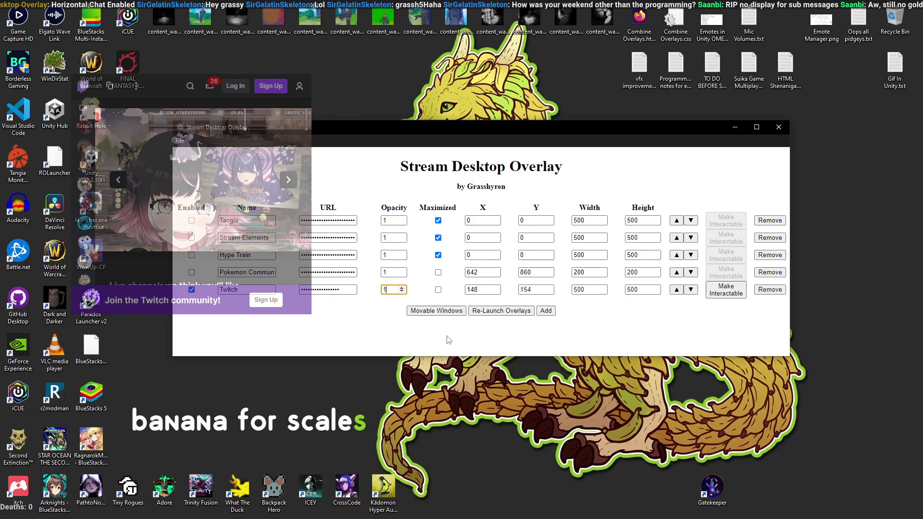
key(Return)
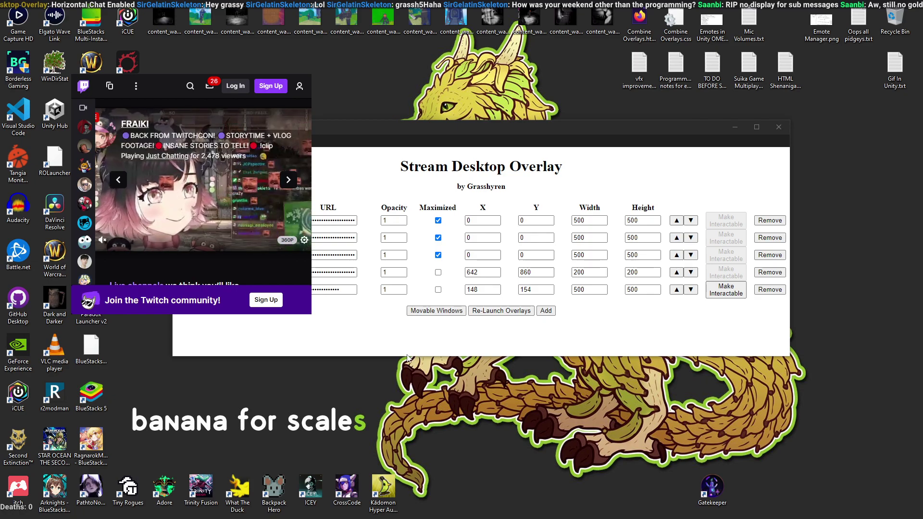
- Try to reposition the Twitch overlay as a movable window, and re-launch the overlays instead of saving its position
click(435, 311)
drag(170, 81, 731, 94)
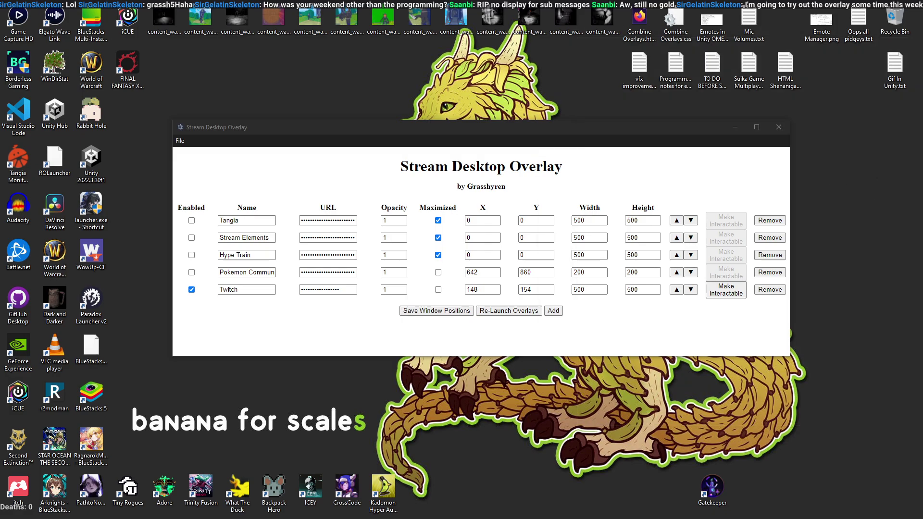
click(509, 310)
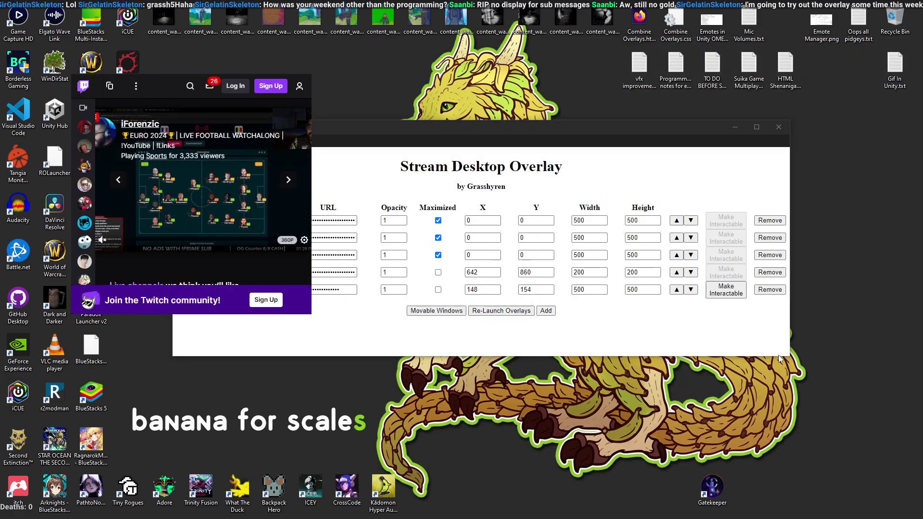
- Make the overlay windows movable, move the Twitch window to about X 1209, Y 188, and save the window positions
click(438, 312)
drag(169, 77, 675, 98)
click(437, 310)
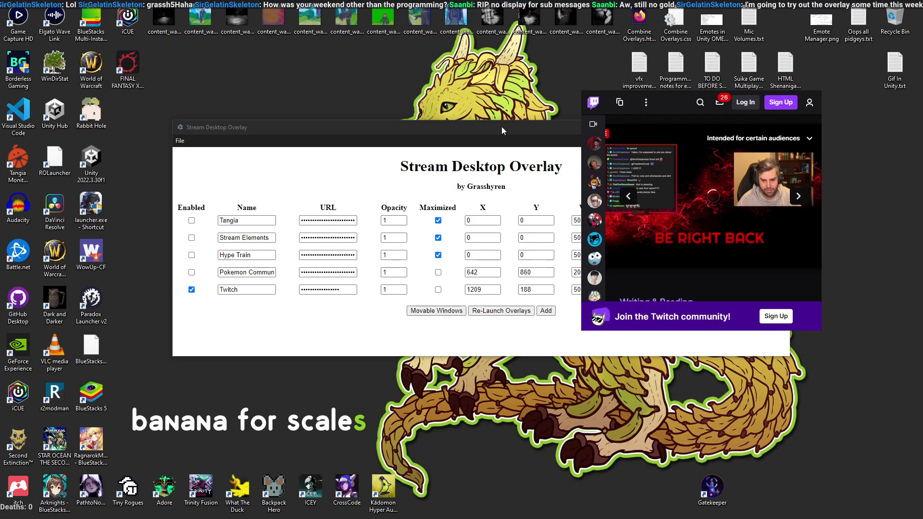
drag(457, 129, 455, 203)
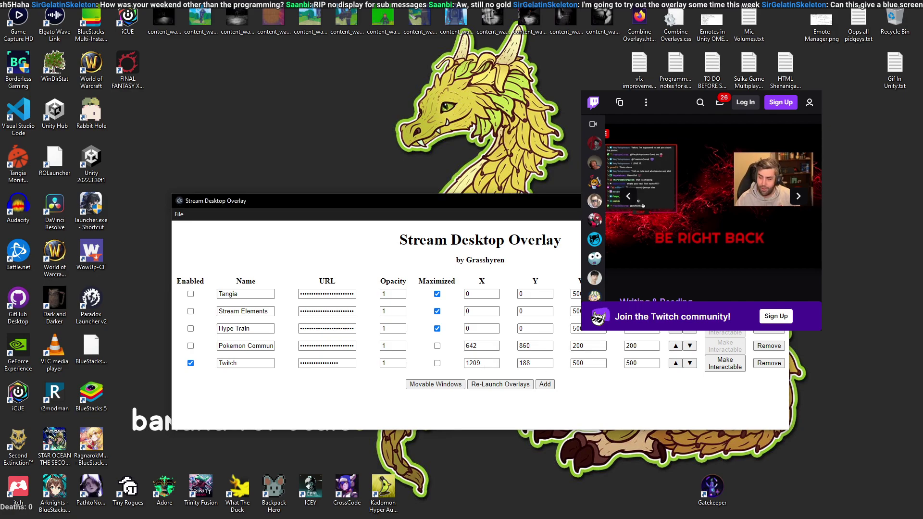
drag(450, 206, 420, 224)
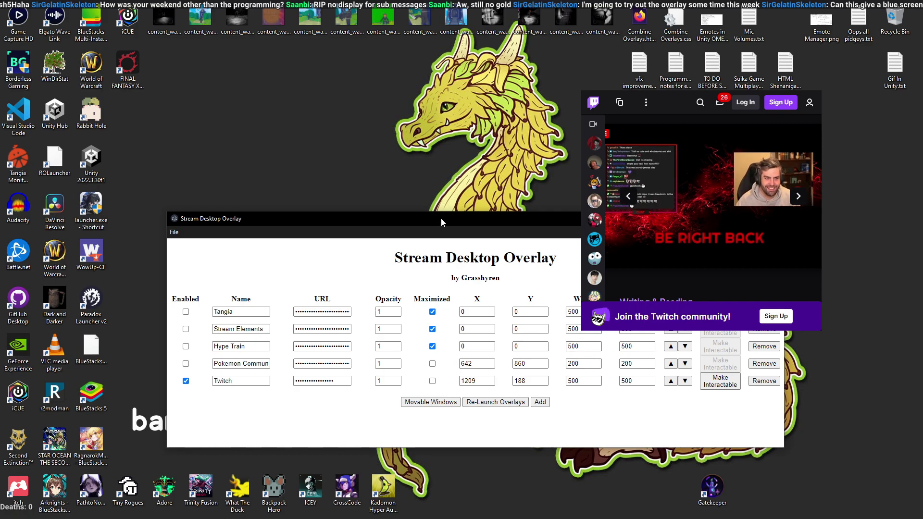
drag(440, 218, 476, 293)
drag(379, 296, 384, 230)
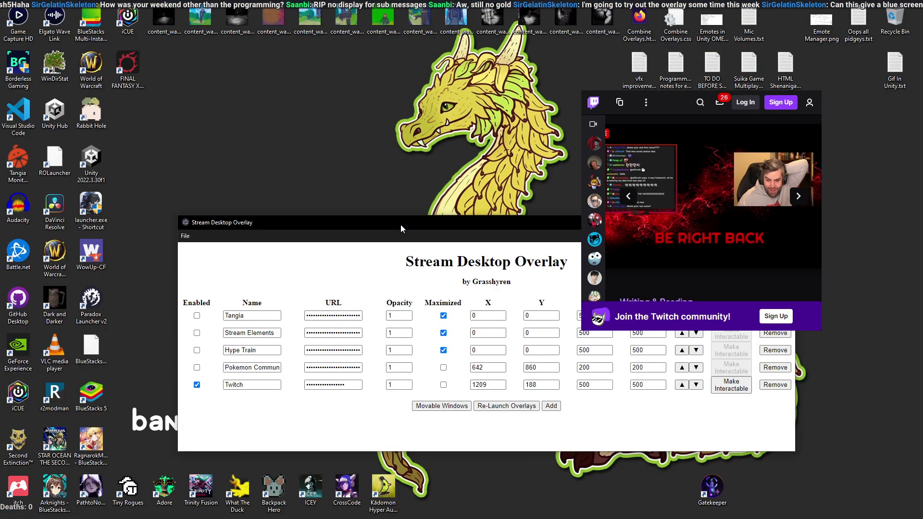
drag(403, 221, 399, 202)
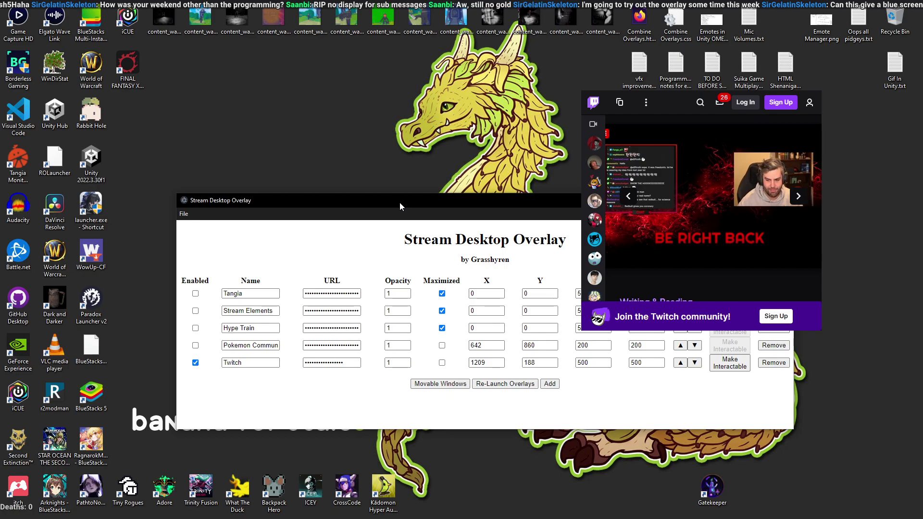
drag(400, 203, 370, 221)
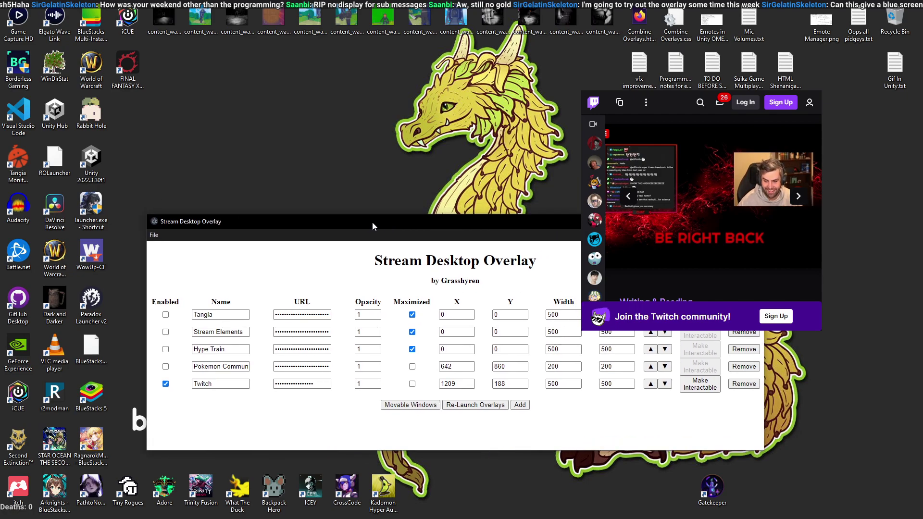
- Add a blank overlay entry, disable both it and the Twitch overlay, and re-launch the overlays
click(519, 404)
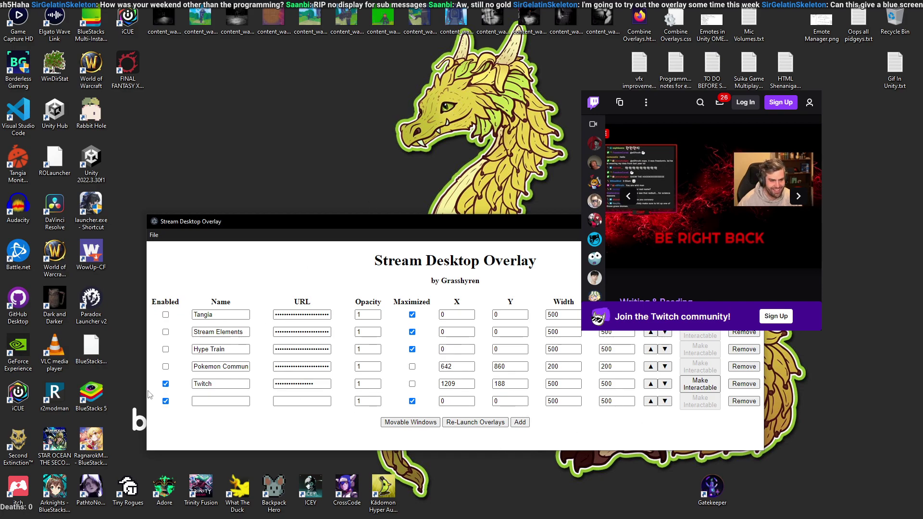
click(165, 402)
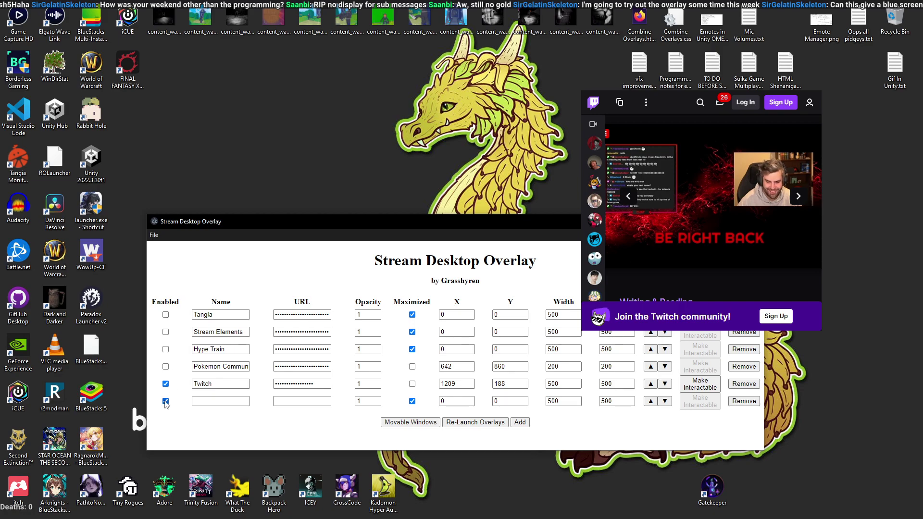
click(475, 422)
click(165, 383)
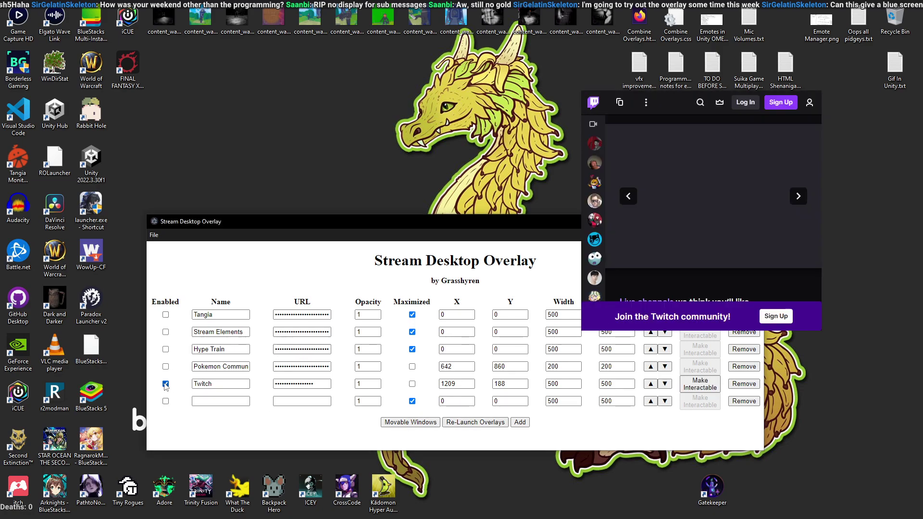
drag(430, 225, 431, 158)
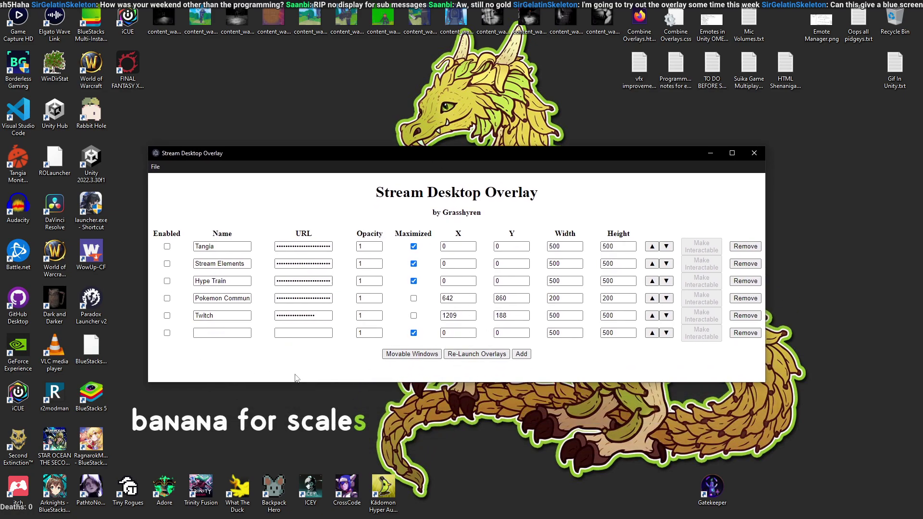
- Enable the Twitch overlay, set its opacity to .5 and turn on its Maximized option
click(167, 316)
double_click(363, 317)
text(.5)
click(414, 316)
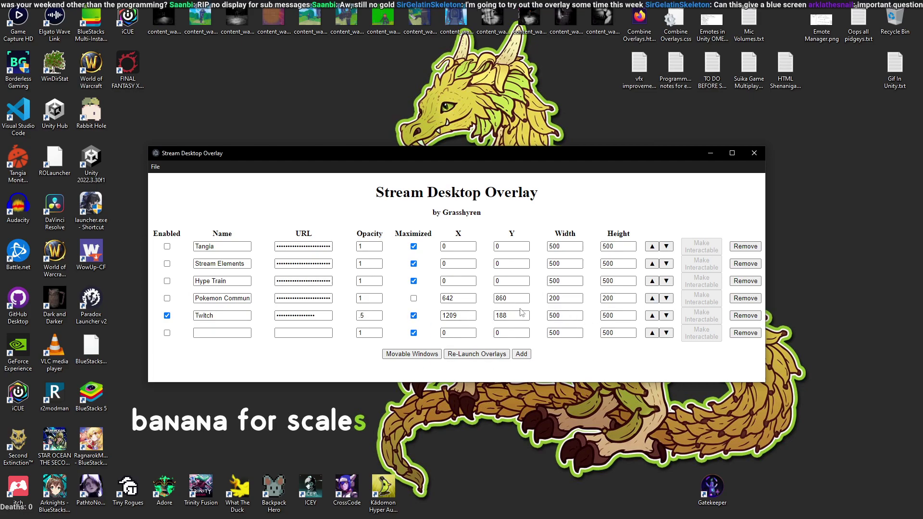
- Try stretching and maximizing the settings window, and restore it to its floating size
key(super+shift+Up)
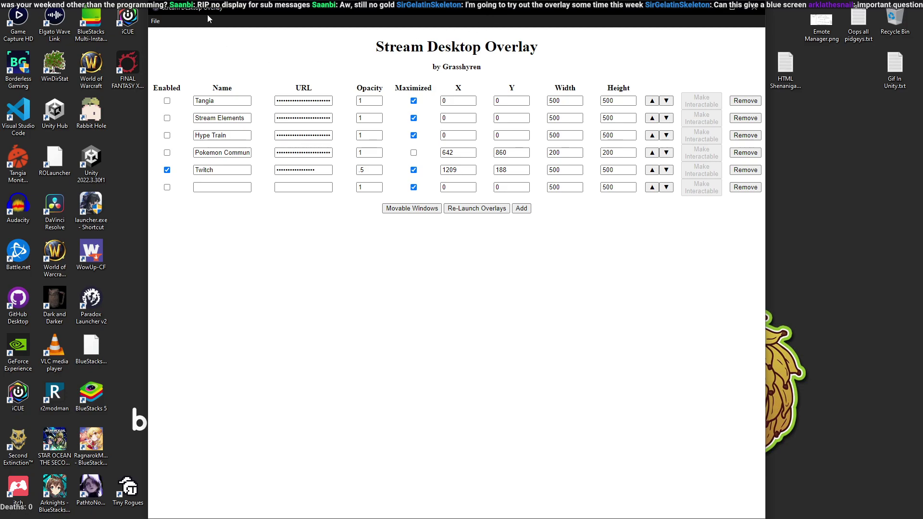
double_click(258, 10)
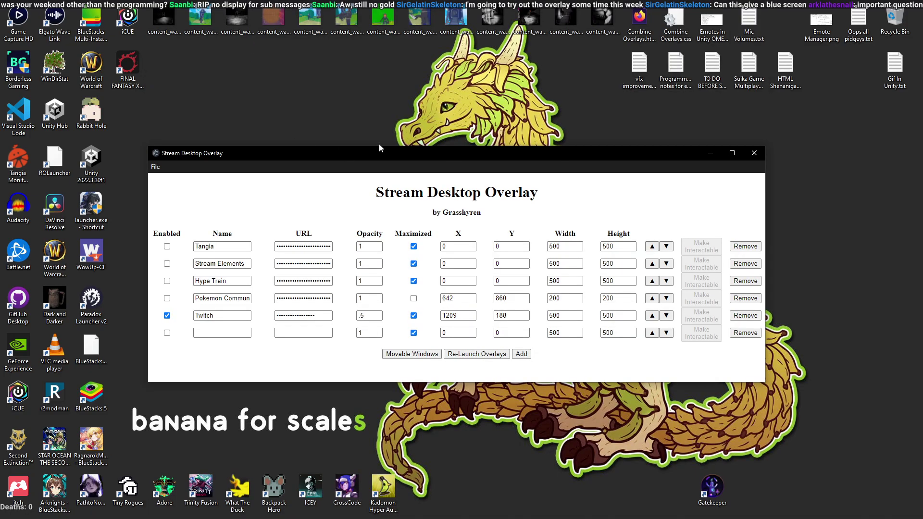
drag(375, 154, 380, 7)
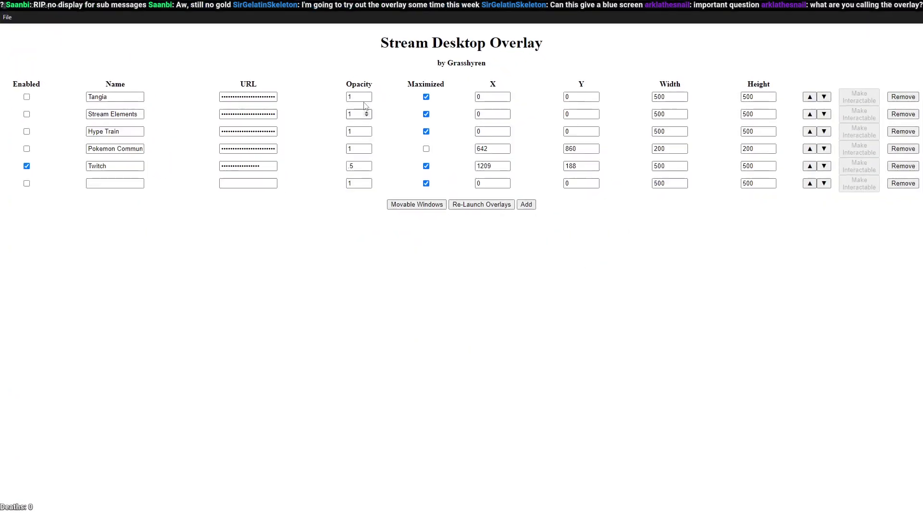
double_click(381, 7)
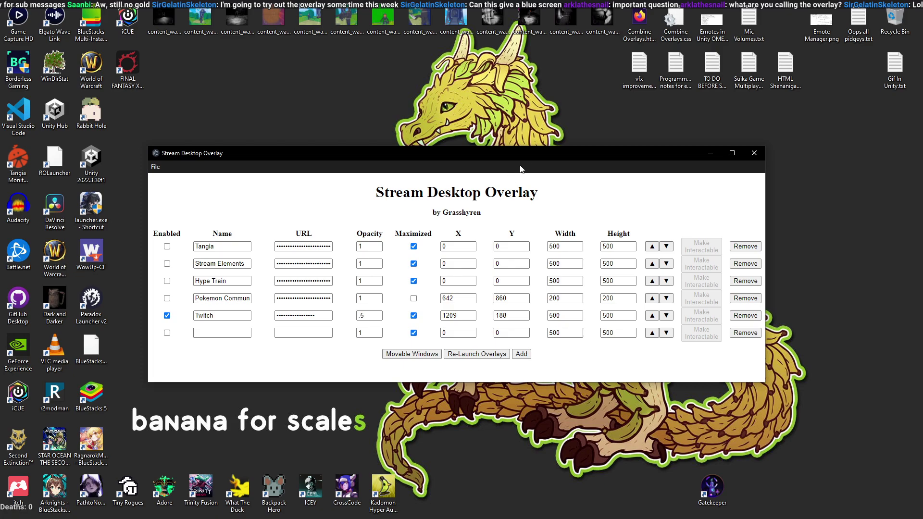
mouse_move(515, 152)
mouse_down()
mouse_move(542, 140)
mouse_move(533, 154)
mouse_move(526, 145)
mouse_up()
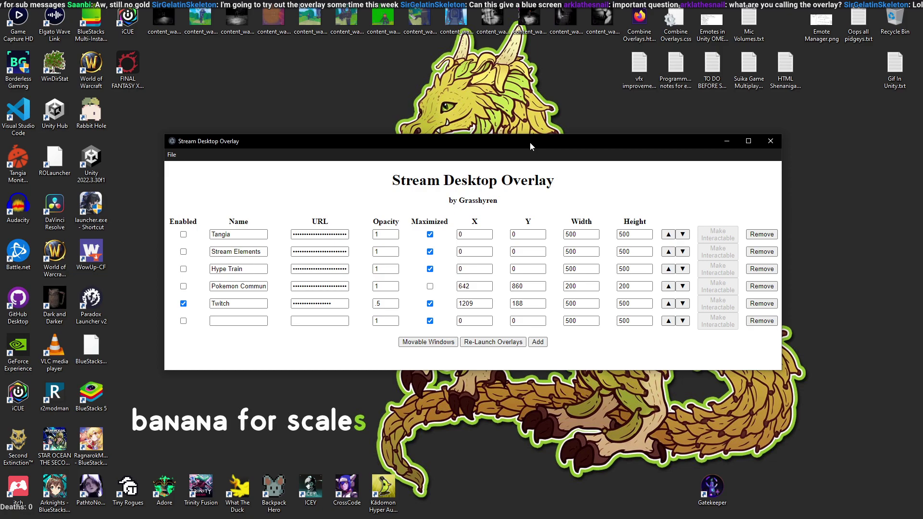
drag(531, 142, 533, 141)
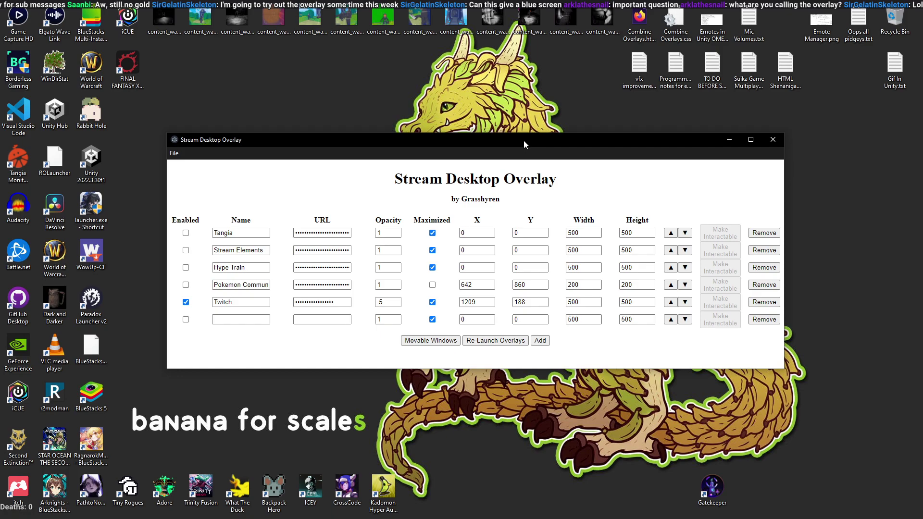
drag(523, 141, 524, 140)
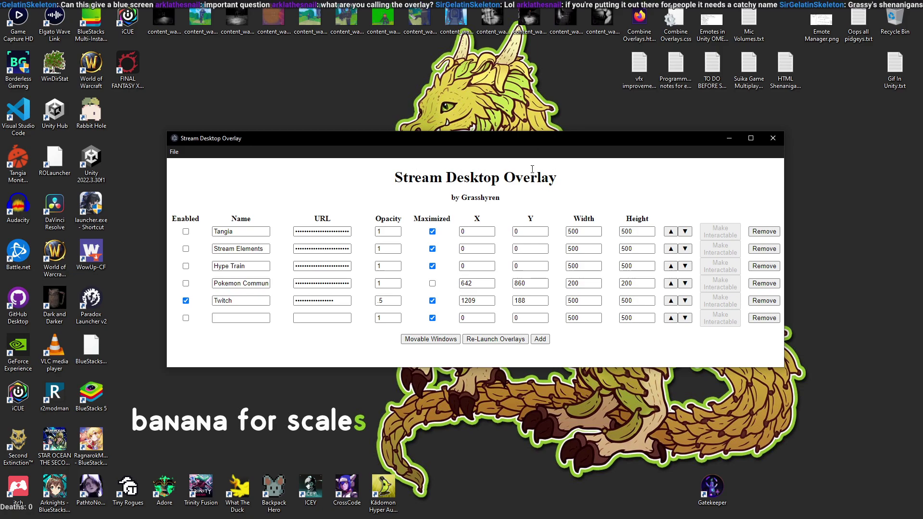
- Switch the Twitch overlay off and on again, and re-launch the overlays to show it maximized
click(186, 301)
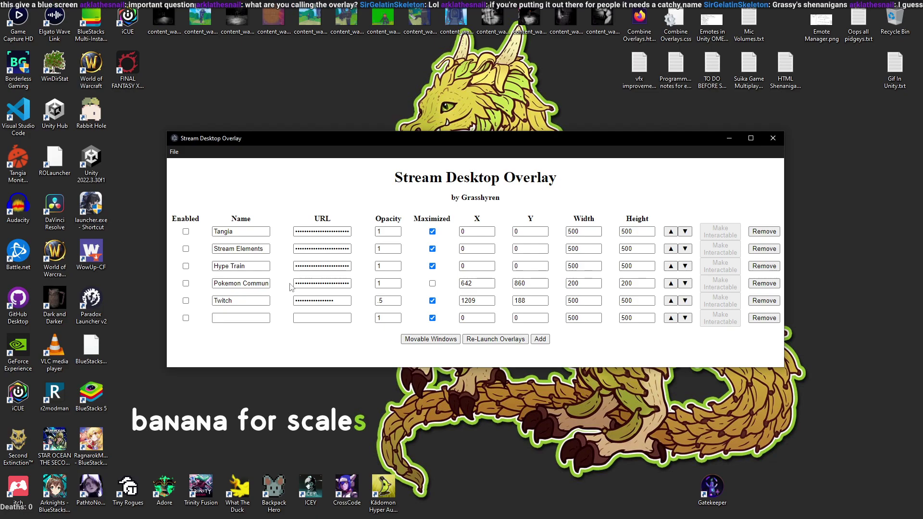
click(186, 300)
click(510, 342)
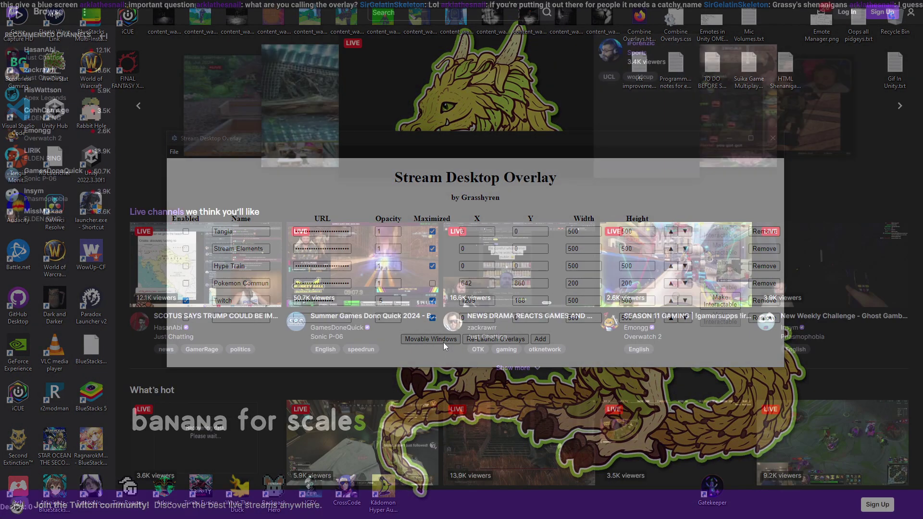
- Make the overlay windows movable, save the Twitch window's position at about X 2613, Y 224, and turn off its Maximized option
click(441, 341)
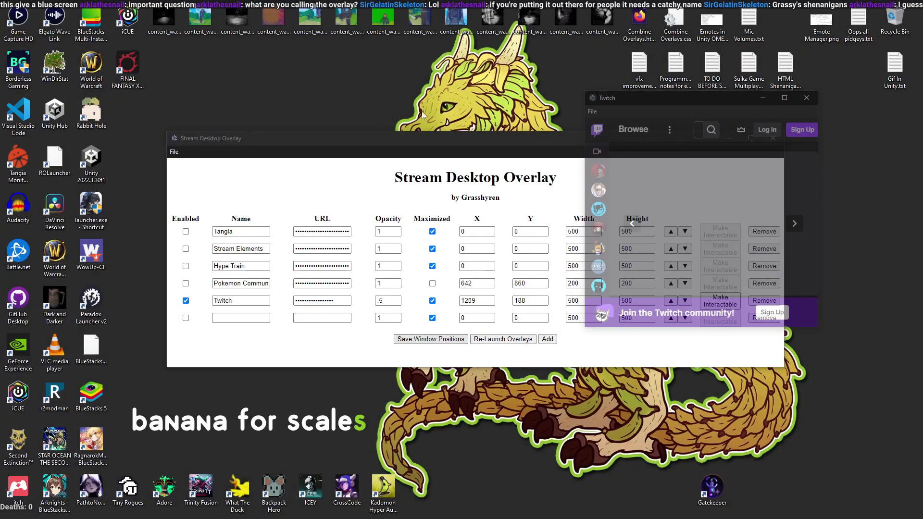
drag(665, 103, 433, 68)
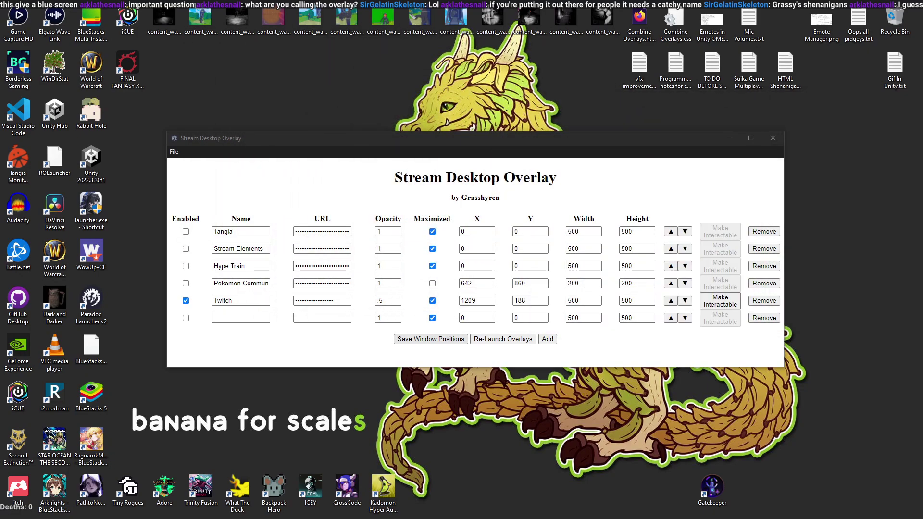
click(435, 339)
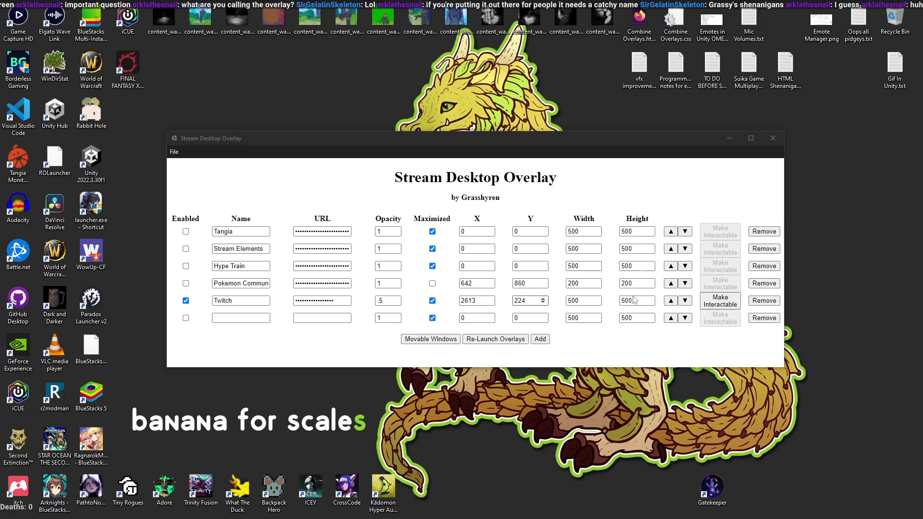
click(433, 301)
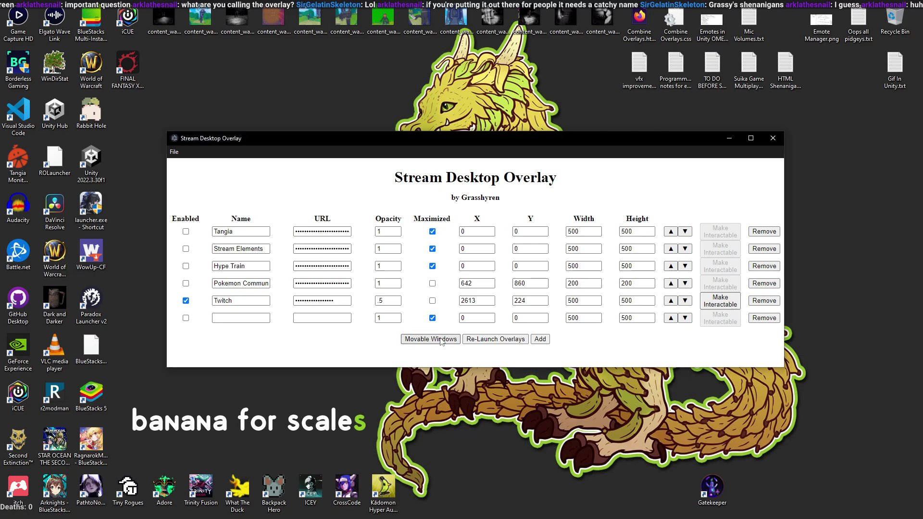
- Make the overlay windows movable, move the Twitch window onto the desktop near the settings window, and re-launch the overlays without saving
click(440, 339)
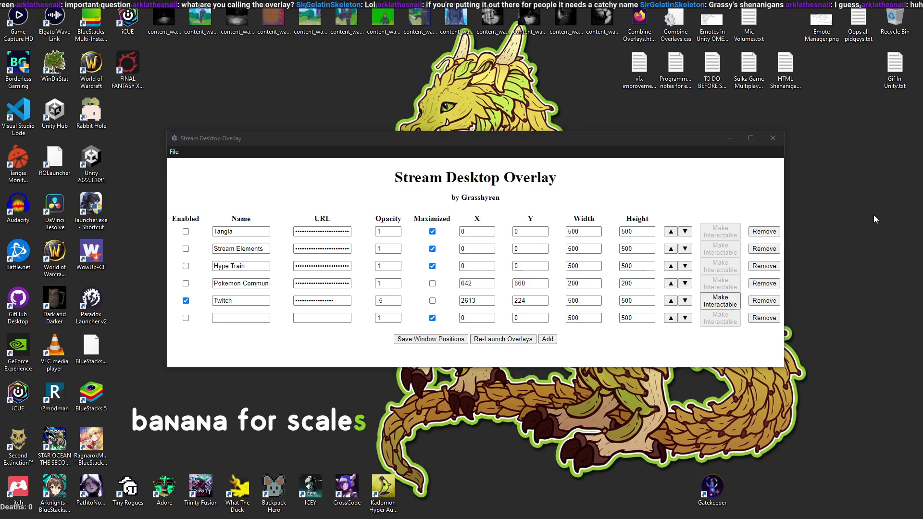
drag(922, 62, 153, 54)
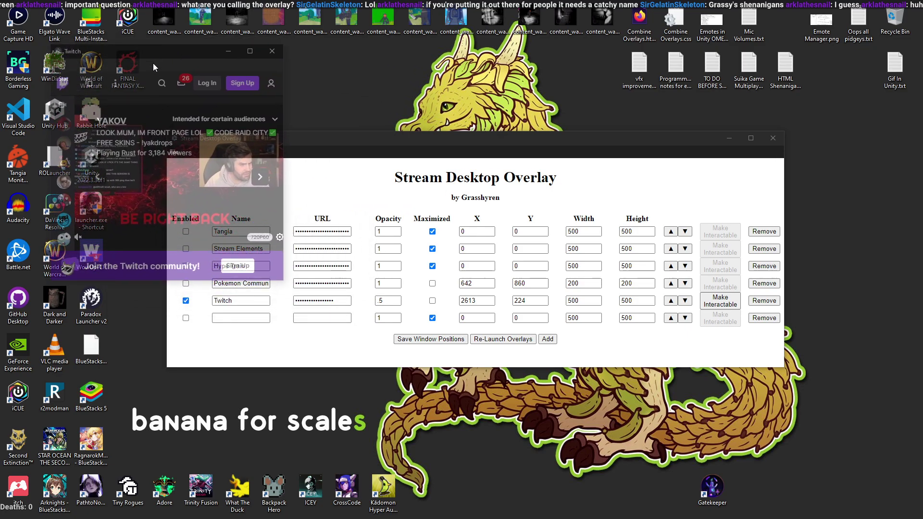
click(543, 137)
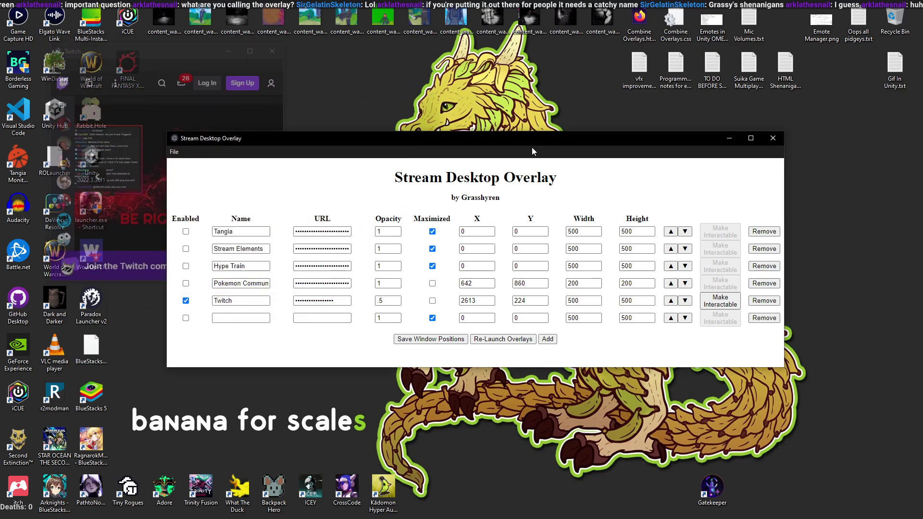
drag(166, 57, 195, 68)
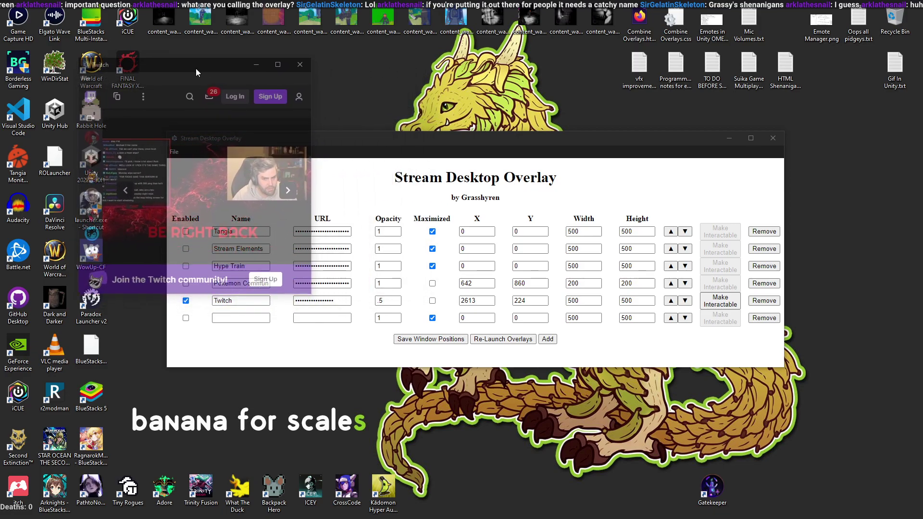
click(387, 139)
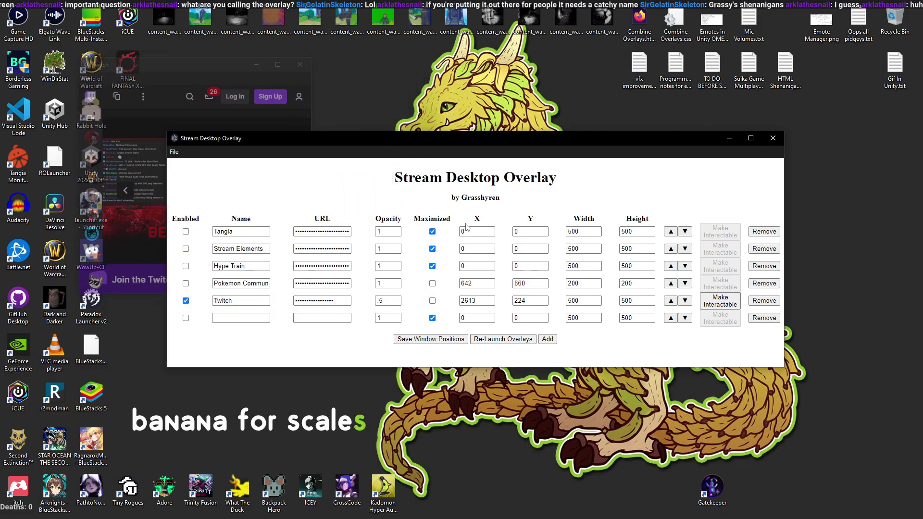
click(500, 340)
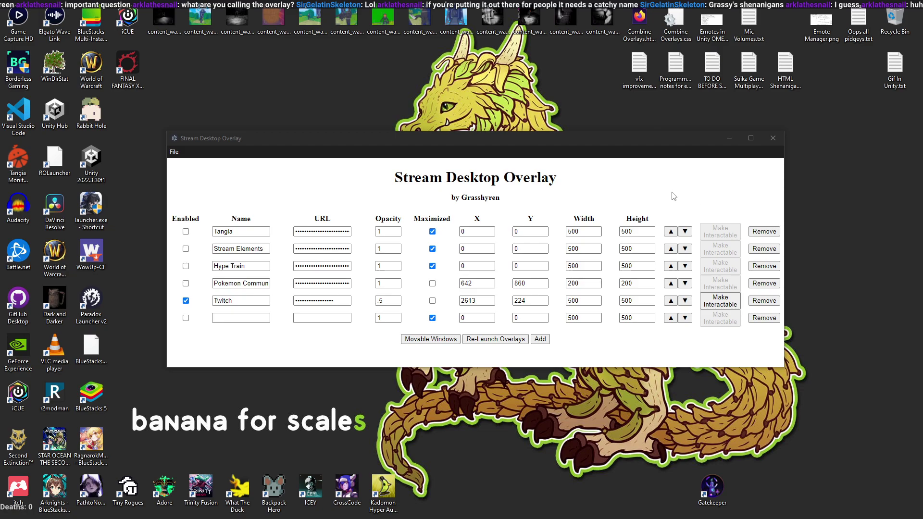
- Make the overlay windows movable, move the Twitch window to about X 233, Y 91, and save the window positions
click(523, 140)
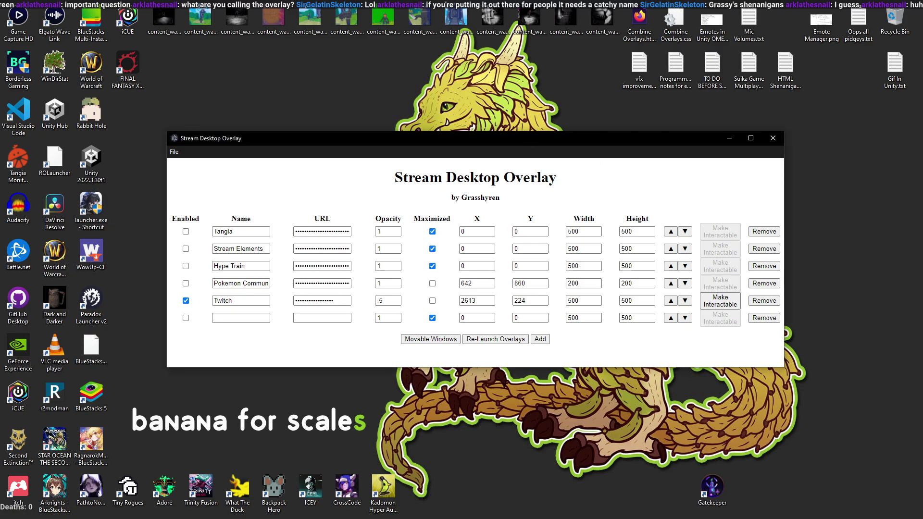
click(431, 339)
drag(922, 78, 233, 85)
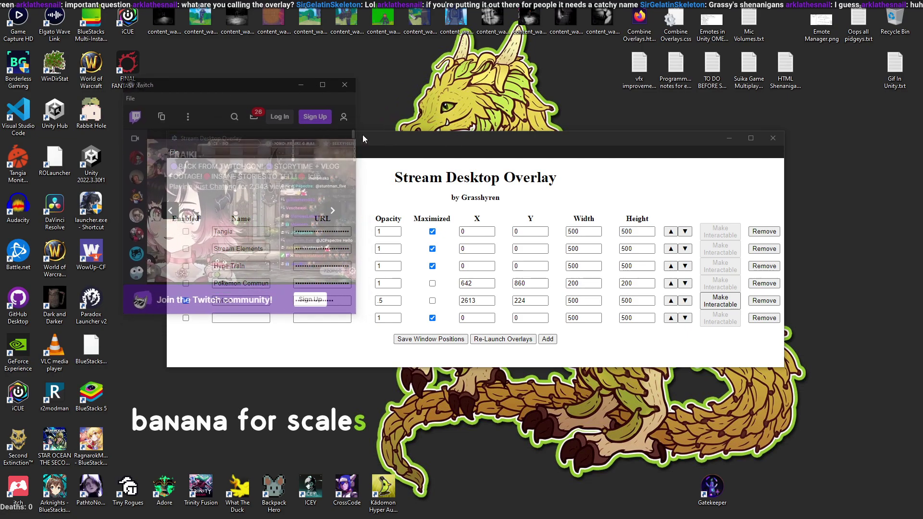
drag(256, 86, 247, 83)
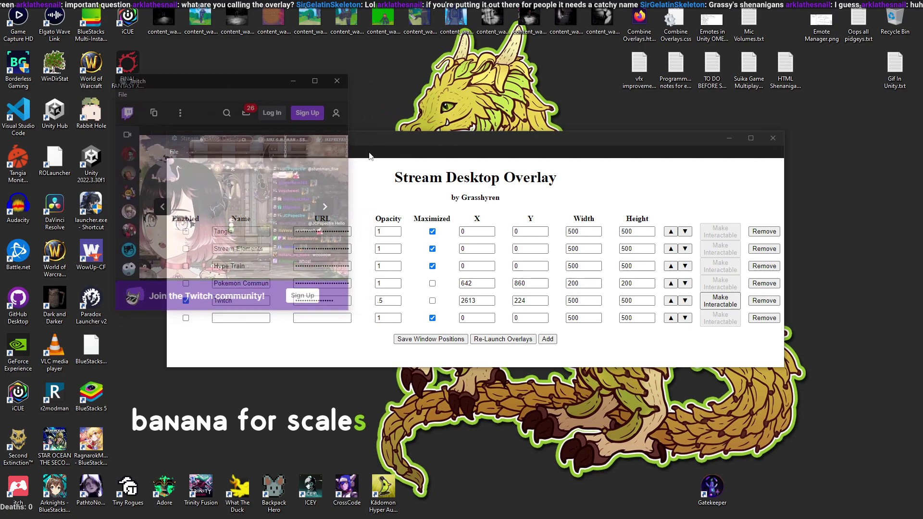
click(323, 138)
click(229, 88)
click(484, 139)
drag(255, 81, 257, 69)
click(491, 142)
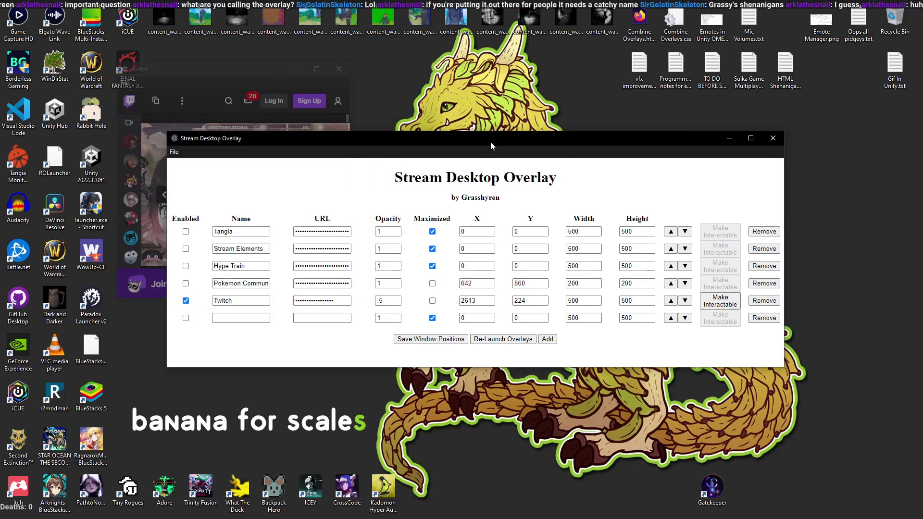
click(435, 338)
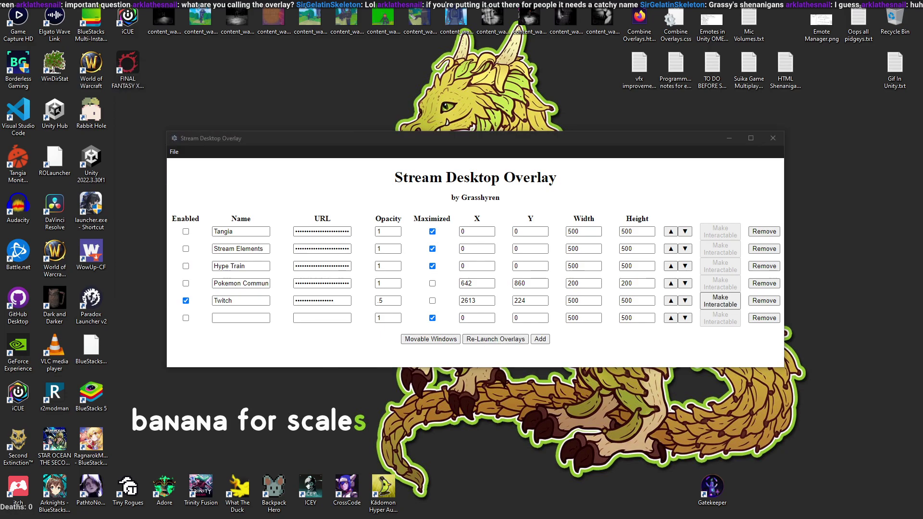
click(431, 339)
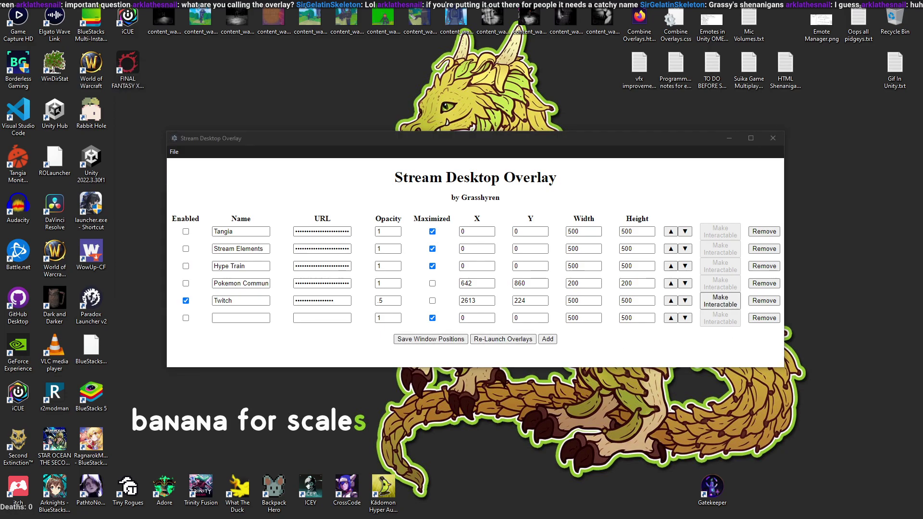
click(431, 339)
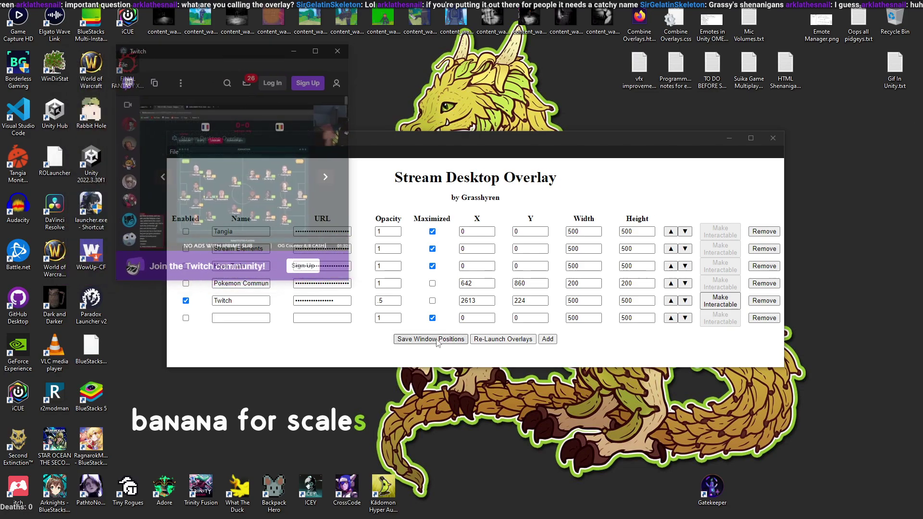
- Test reaching the settings window's fields through the semi-transparent Twitch overlay
click(456, 143)
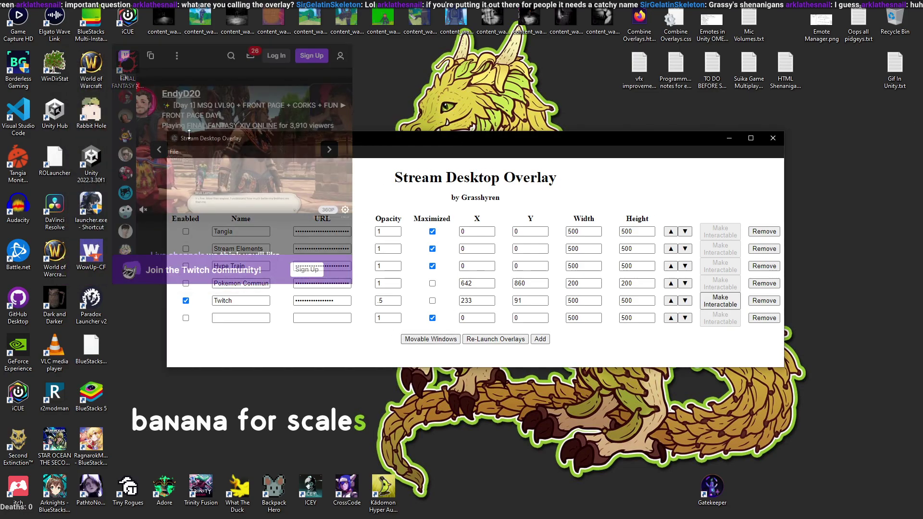
click(237, 234)
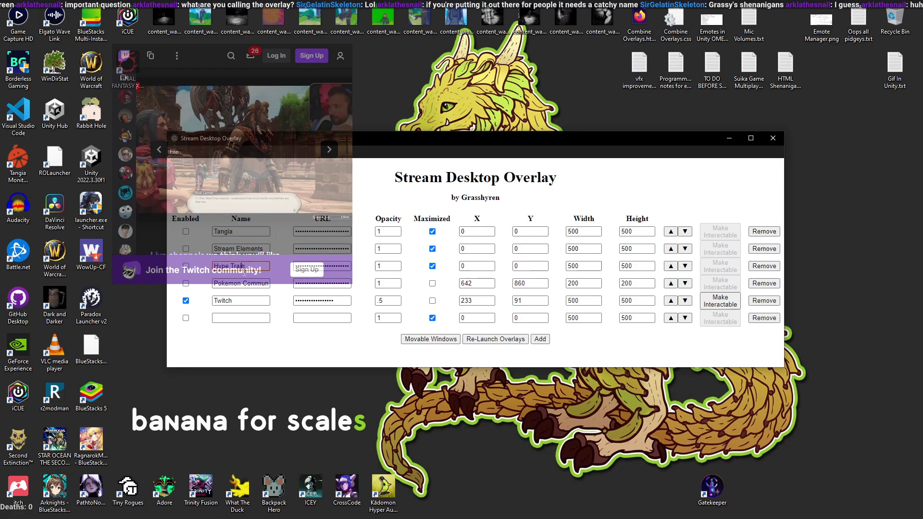
click(566, 194)
- Disable the Twitch overlay, enable Pokemon Commun, Hype Train, Stream Elements and Tangia, and re-launch the overlays
click(186, 301)
click(186, 284)
click(186, 266)
click(186, 249)
click(186, 231)
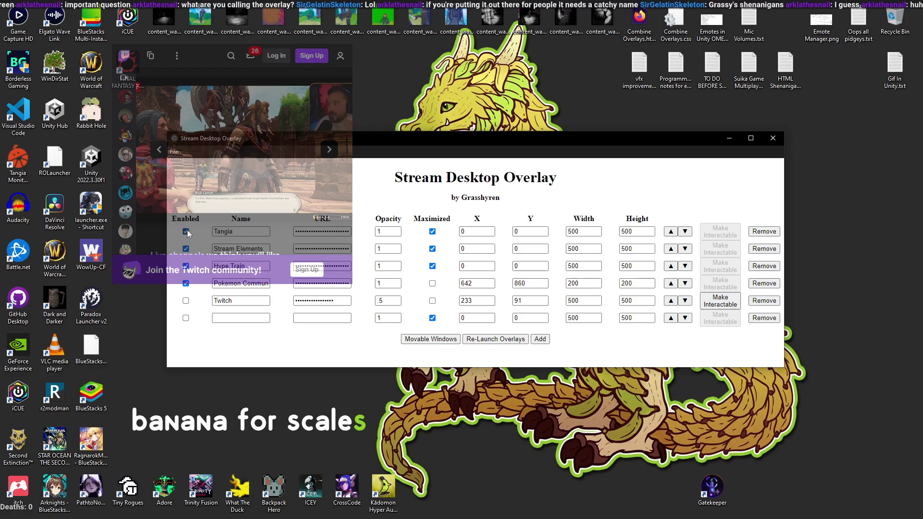
click(502, 340)
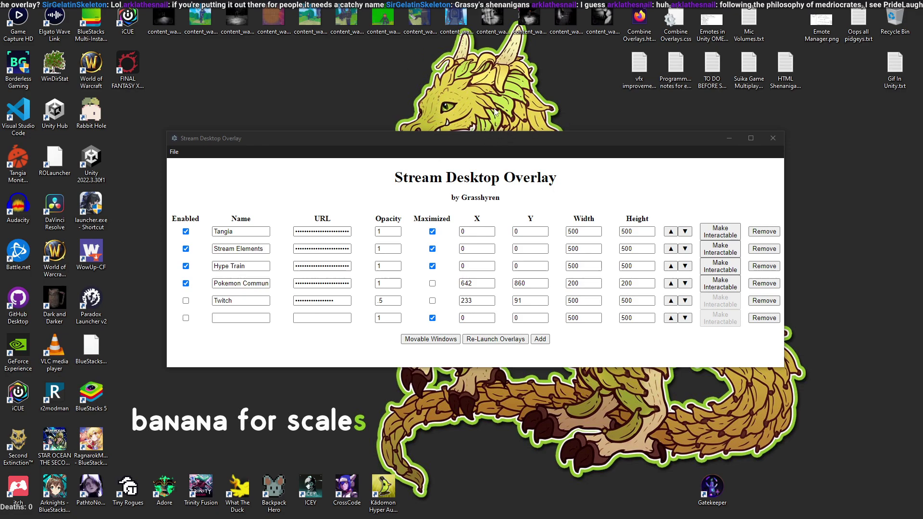
click(535, 145)
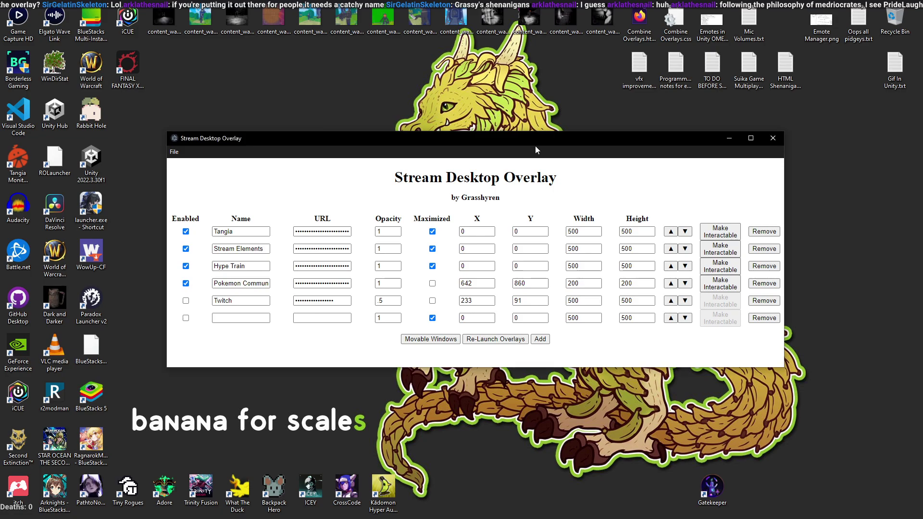
drag(520, 137, 513, 126)
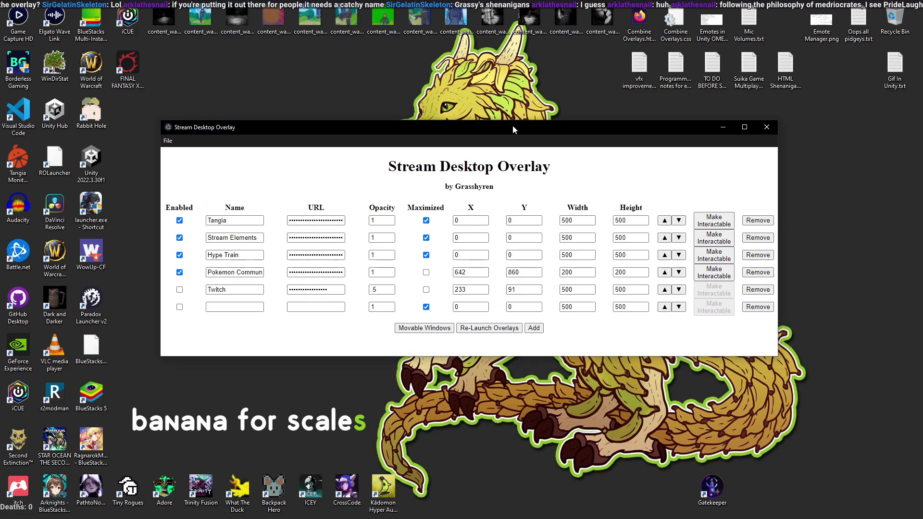
drag(513, 127, 509, 139)
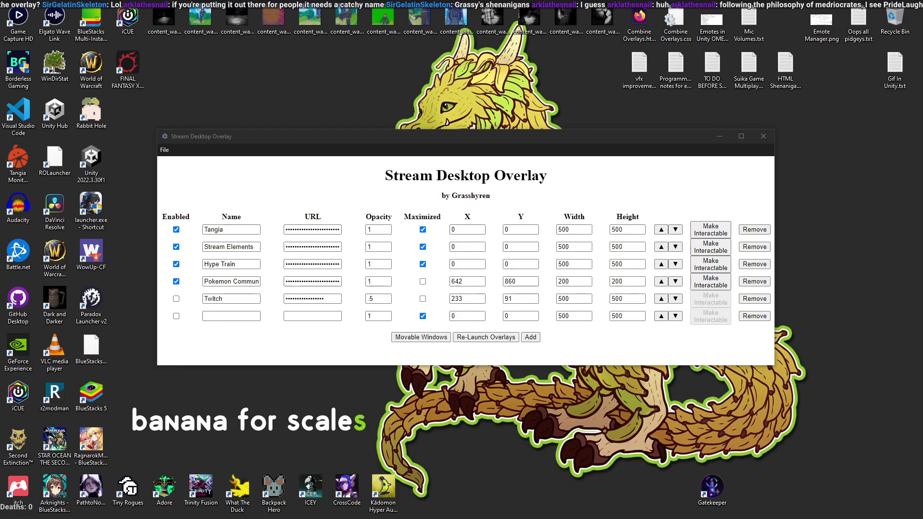
- Bring the browser window with the VDO.Ninja page onto this desktop, view it maximized beneath the overlays, and move it off again
drag(922, 71, 488, 65)
double_click(487, 65)
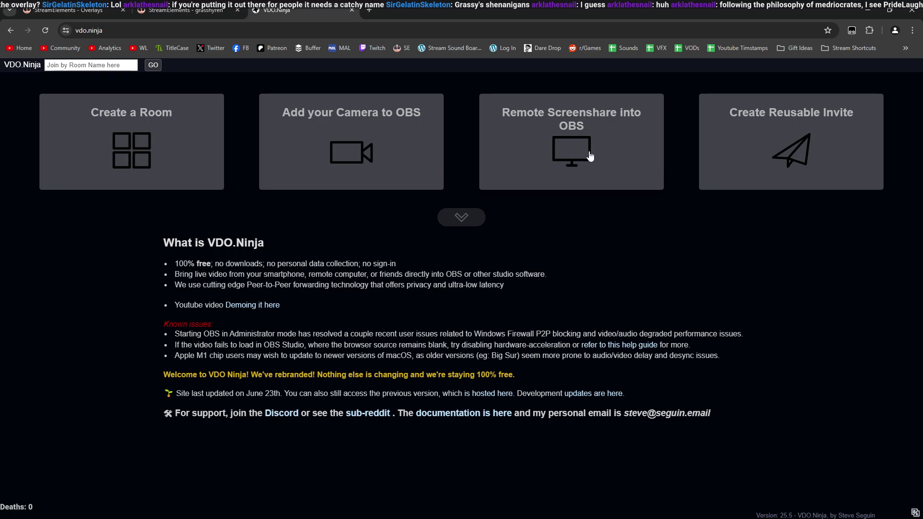
double_click(526, 11)
click(608, 64)
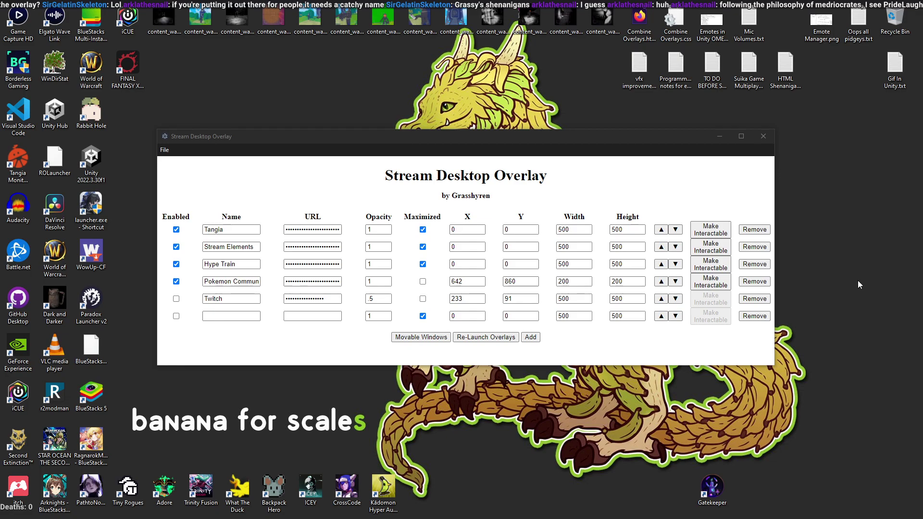
key(alt+Tab)
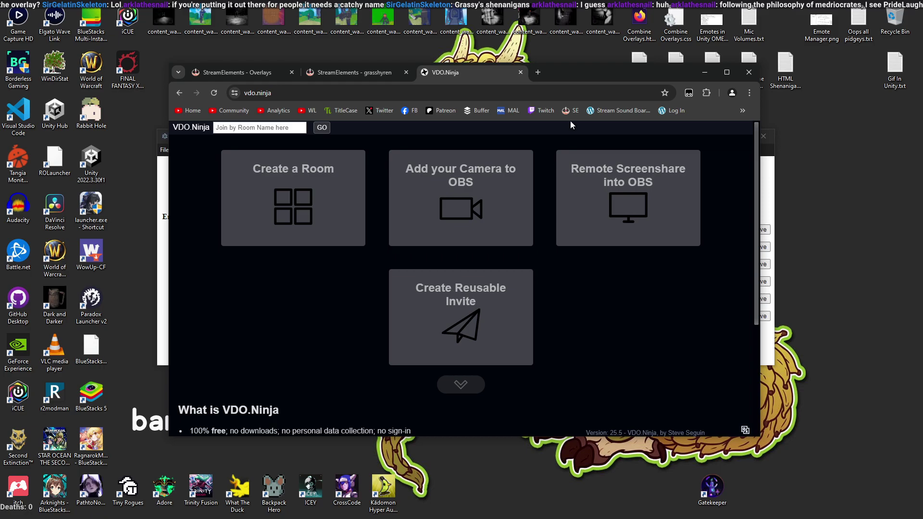
drag(566, 75, 883, 100)
click(910, 101)
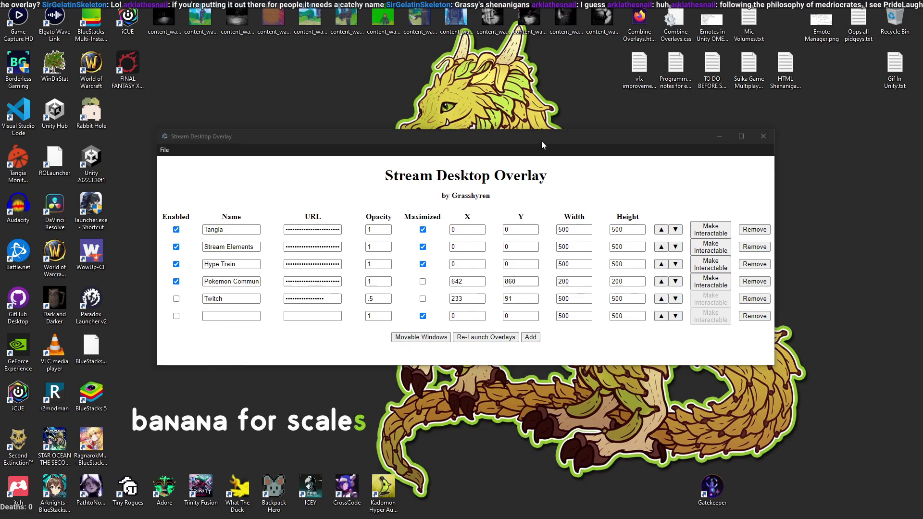
drag(541, 141, 539, 139)
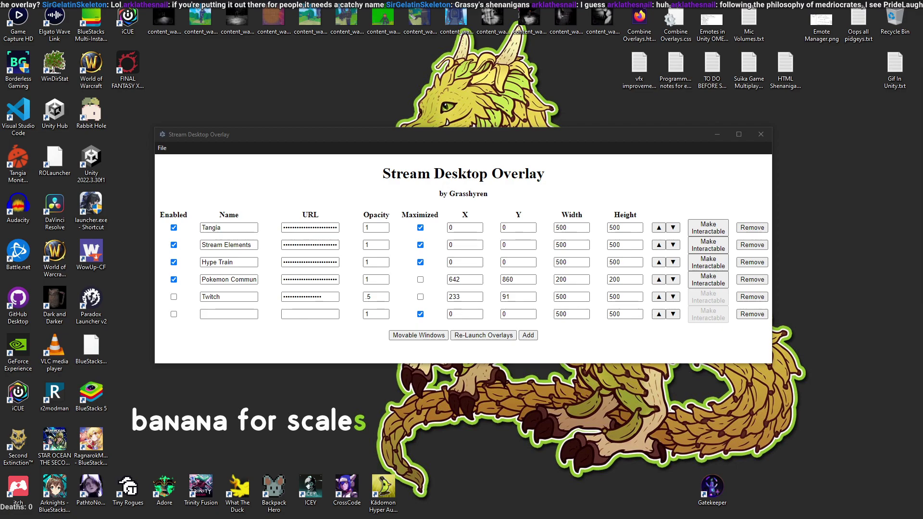
drag(657, 133, 592, 127)
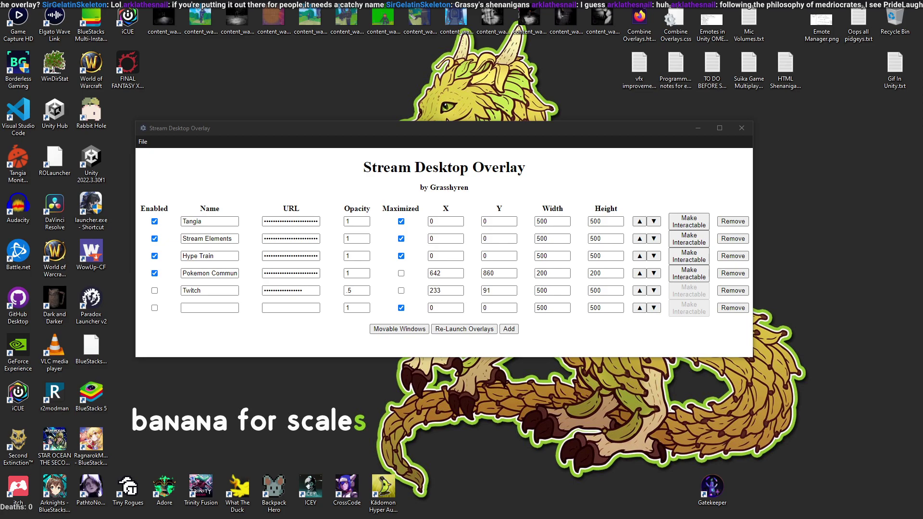
drag(590, 130, 612, 139)
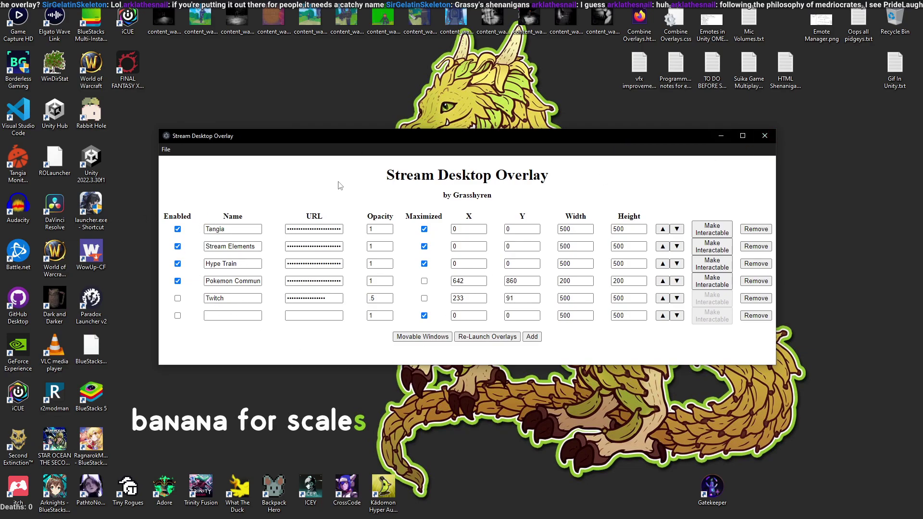
- Look at the app's Quit option without quitting
click(166, 150)
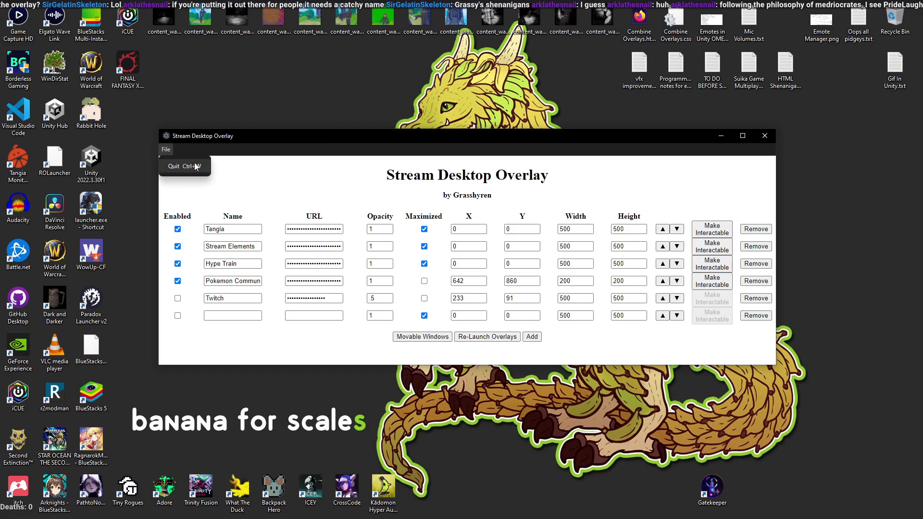
click(377, 133)
click(166, 150)
click(264, 175)
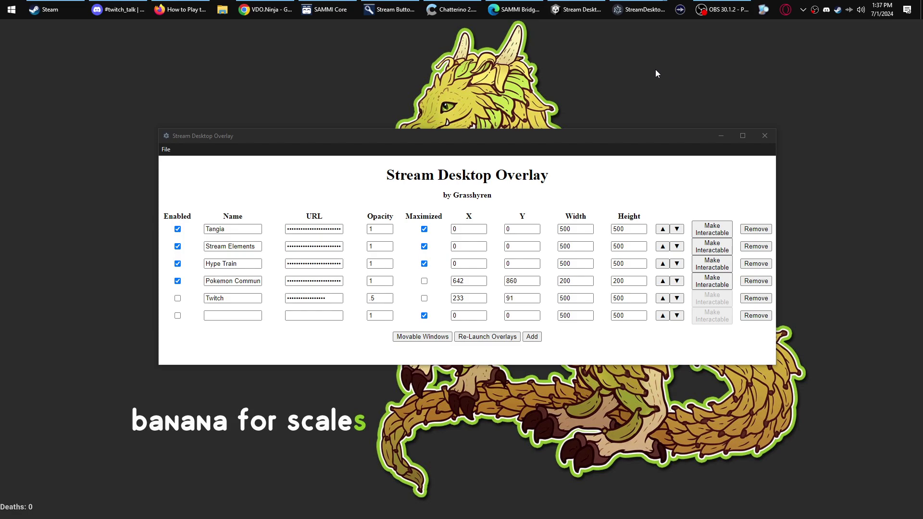
- Preview the app's running windows and close the Current Spawn overlay window
mouse_move(644, 11)
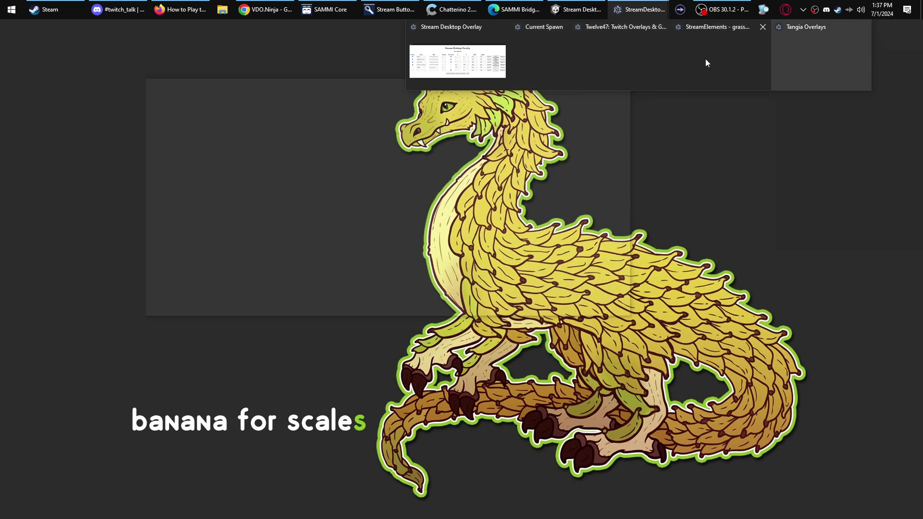
click(562, 27)
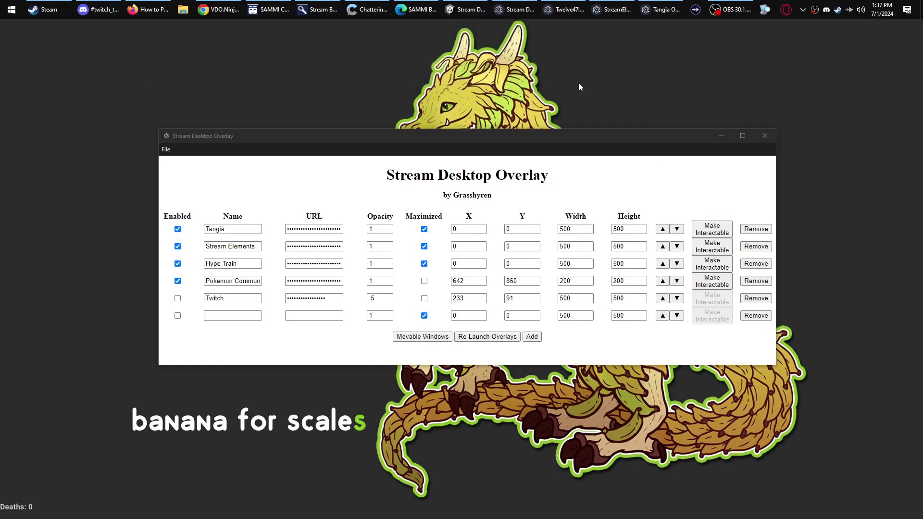
right_click(660, 9)
click(636, 62)
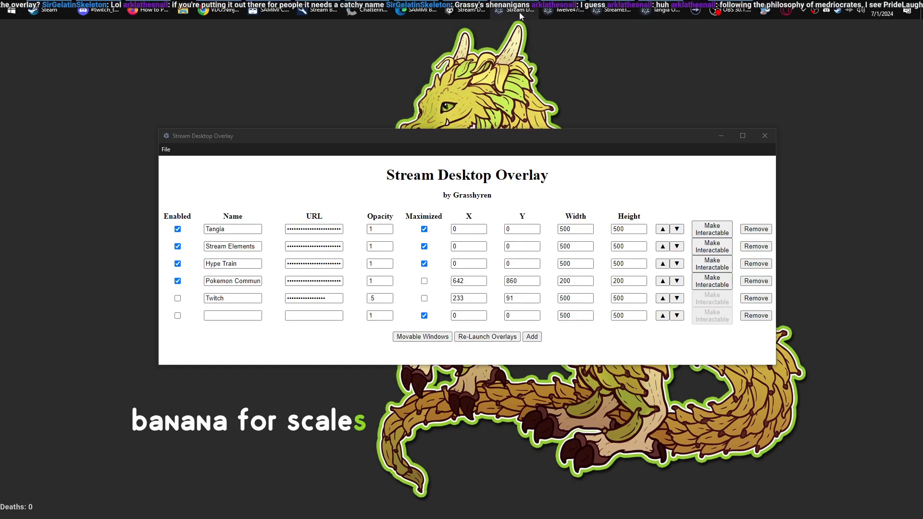
- Close the app's remaining windows, restart Stream Desktop Overlay and launch the enabled overlays
right_click(519, 10)
click(521, 56)
right_click(566, 10)
click(553, 59)
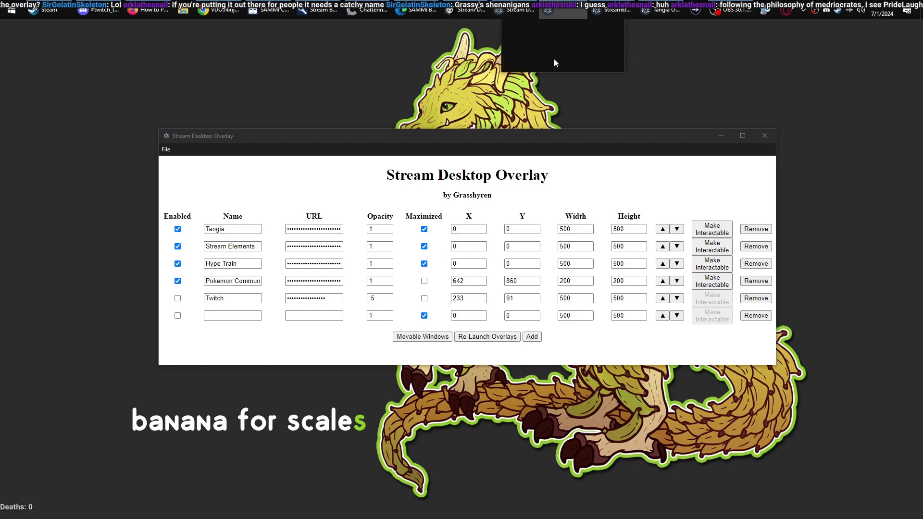
right_click(555, 10)
click(706, 63)
right_click(553, 10)
click(528, 61)
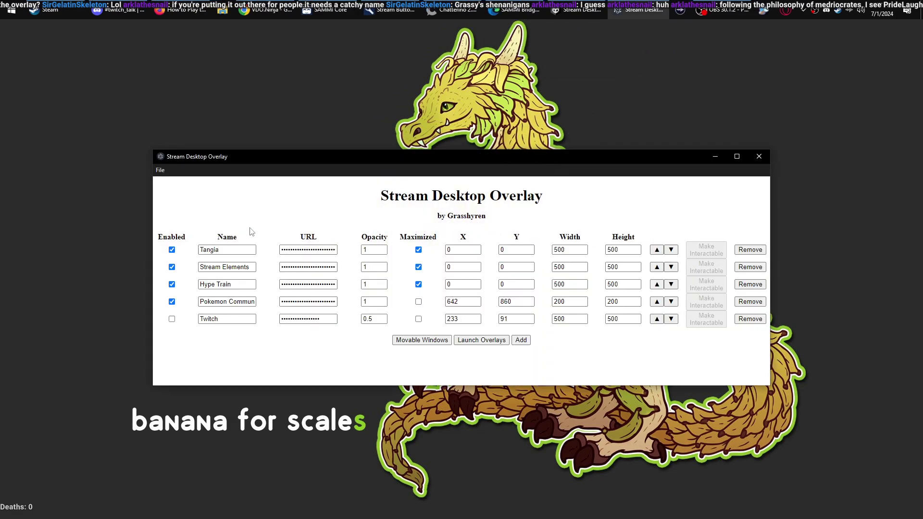
click(479, 341)
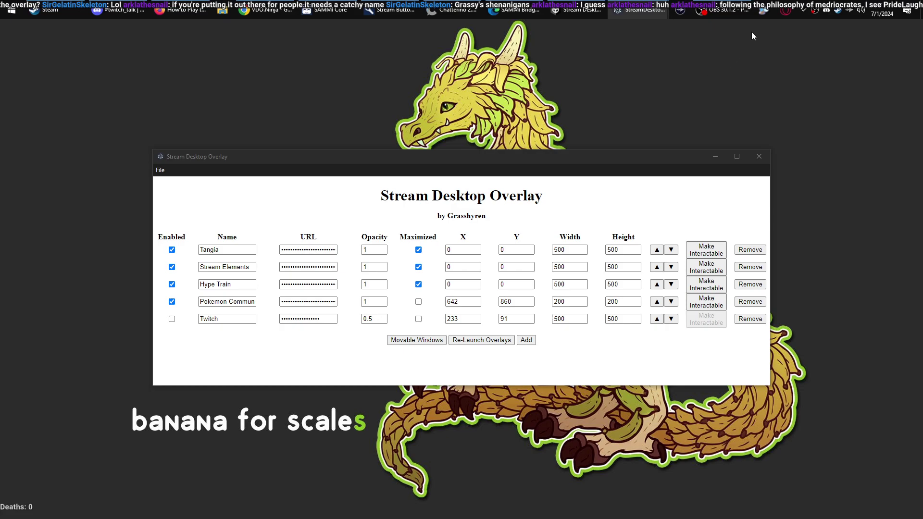
mouse_move(754, 16)
click(801, 14)
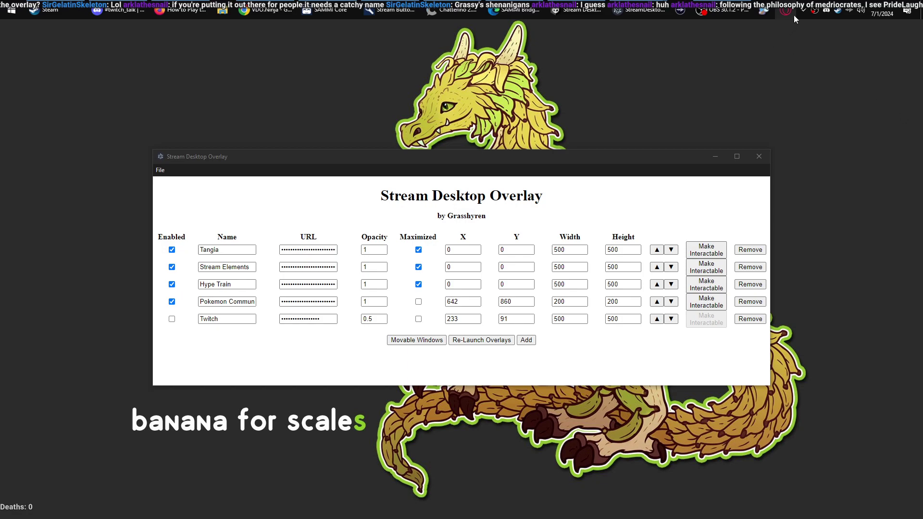
drag(797, 14, 915, 259)
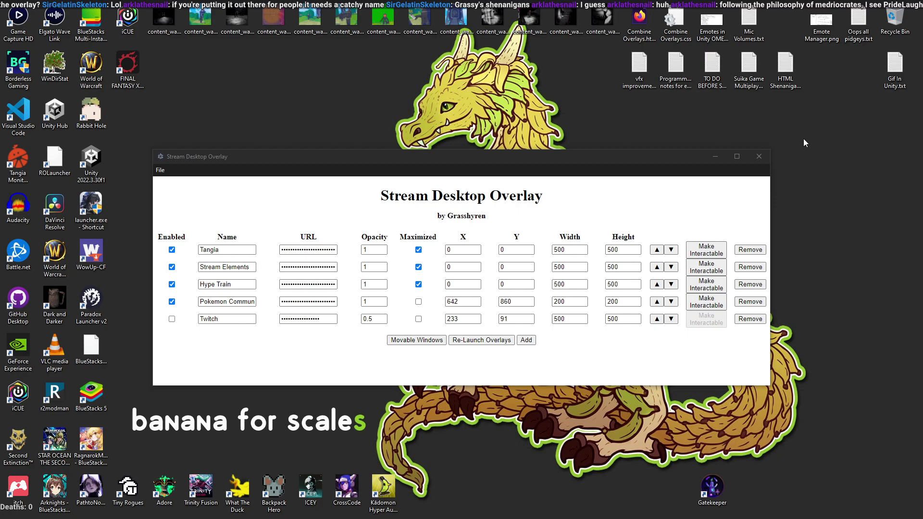
drag(593, 162, 595, 162)
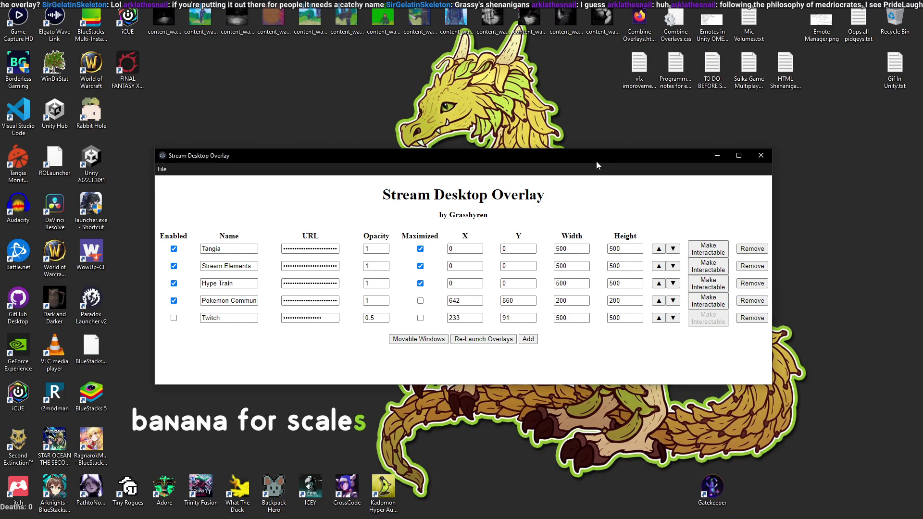
- Clear the settings window from the desktop and bring the Firefox window with the IGN Final Fantasy article there, maximized beneath the overlays
key(alt+F4)
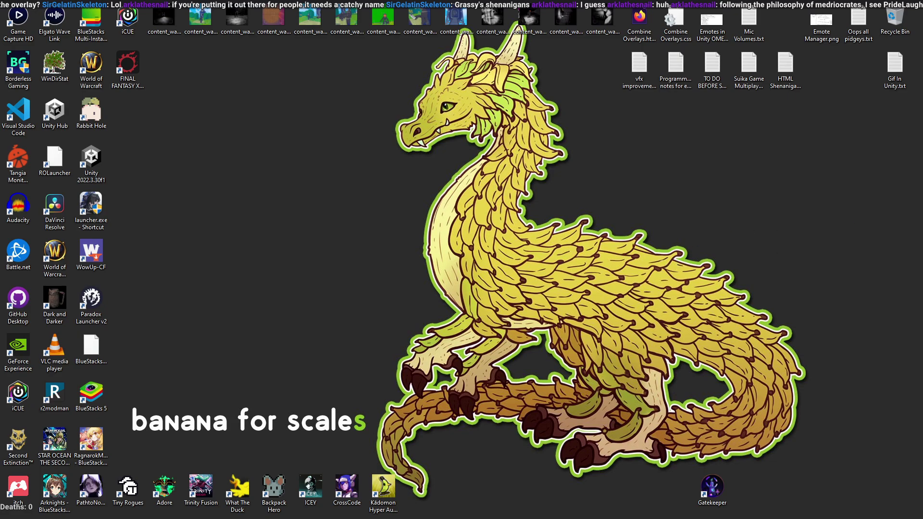
drag(481, 0, 400, 53)
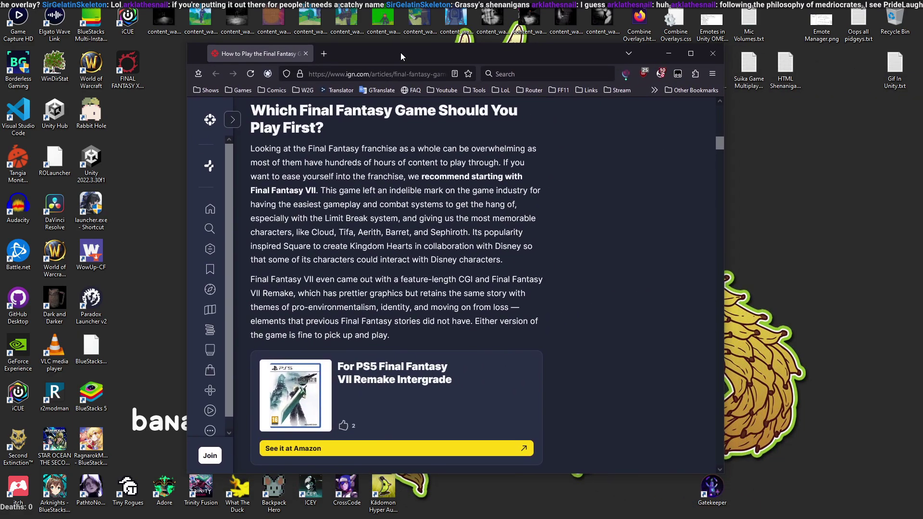
double_click(400, 52)
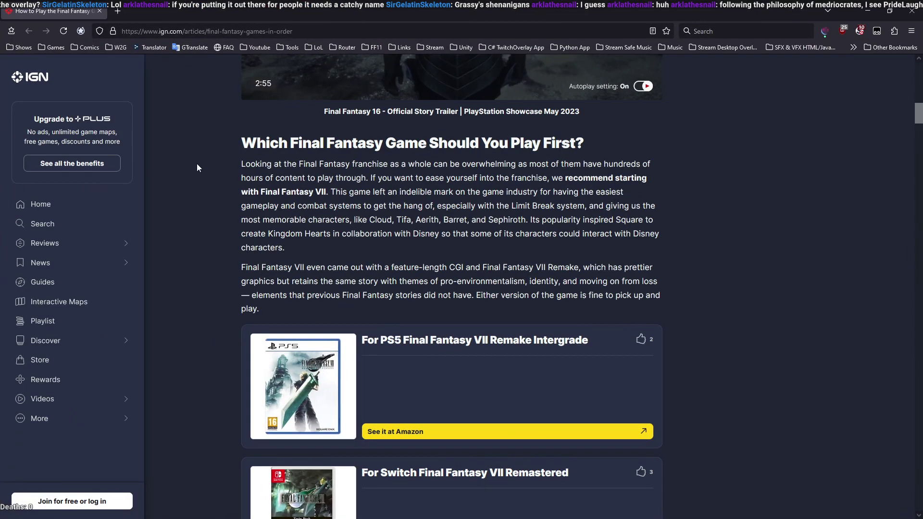